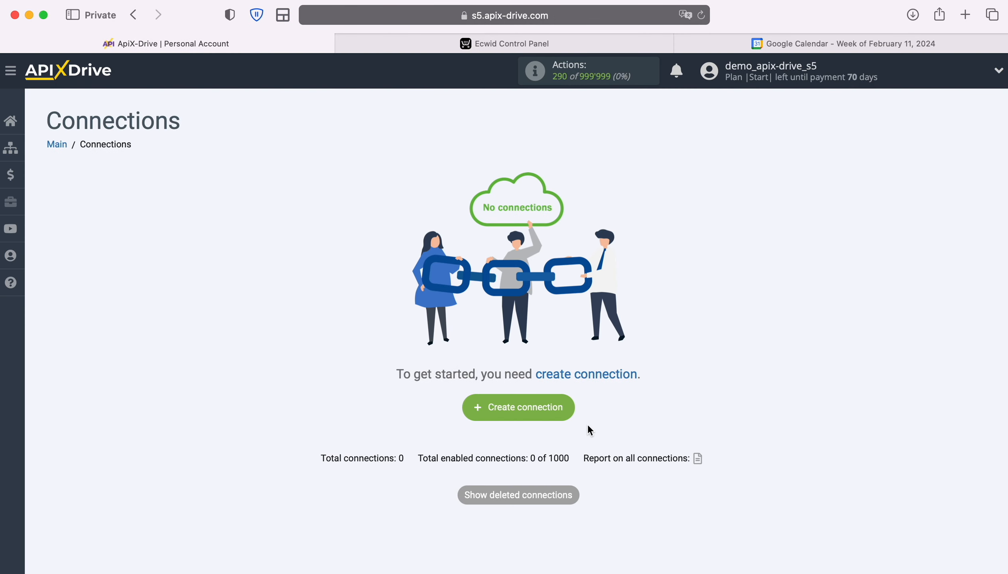
Step: Create a new connection and set Ecwid as its data source system
click(569, 408)
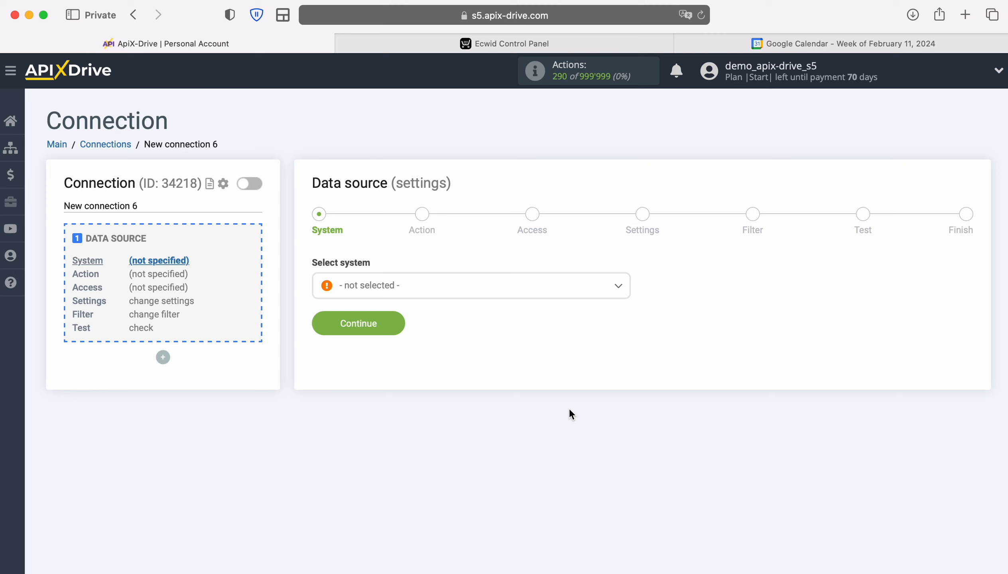
click(469, 285)
scroll(529, 404, down, 5)
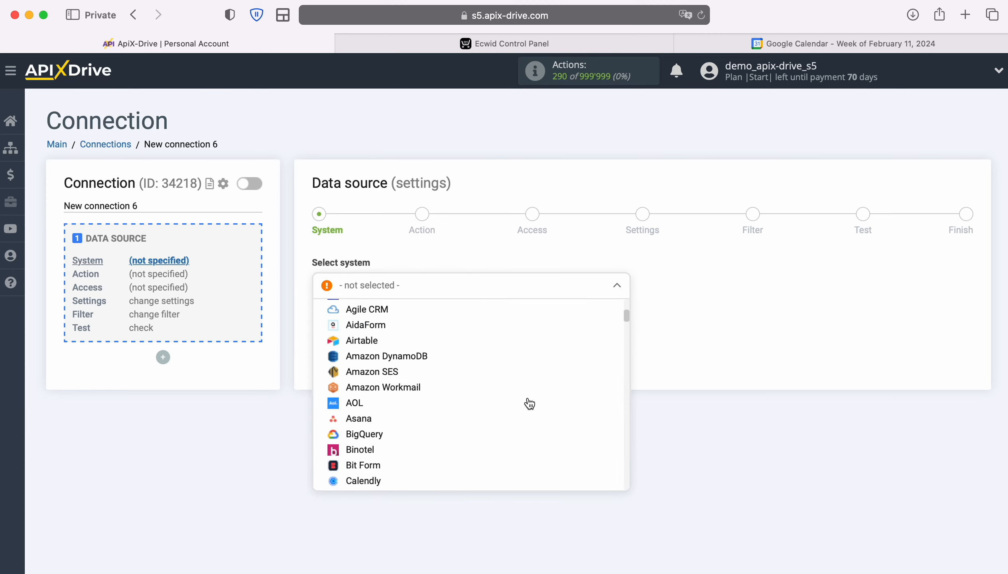
scroll(529, 404, down, 10)
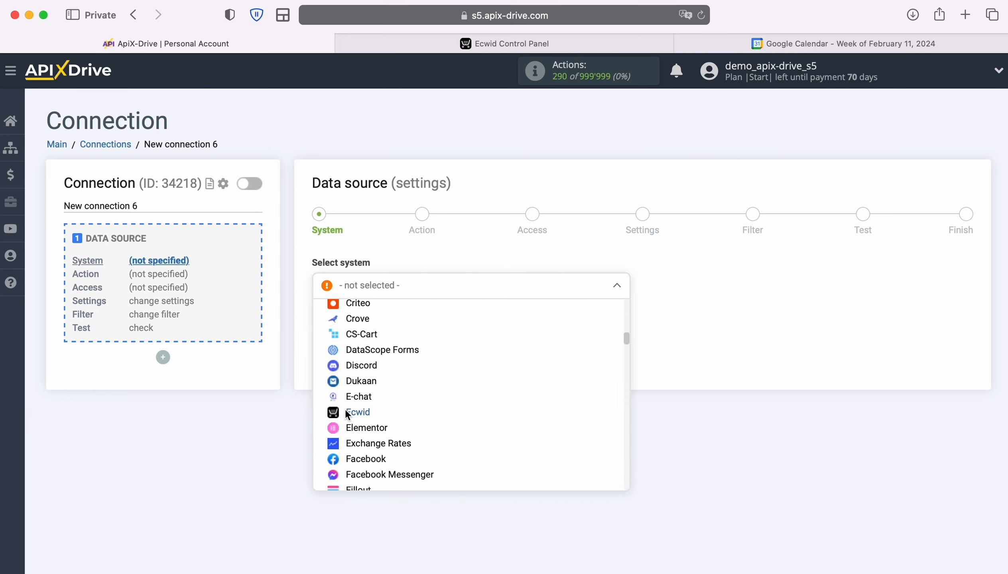
click(348, 412)
click(395, 321)
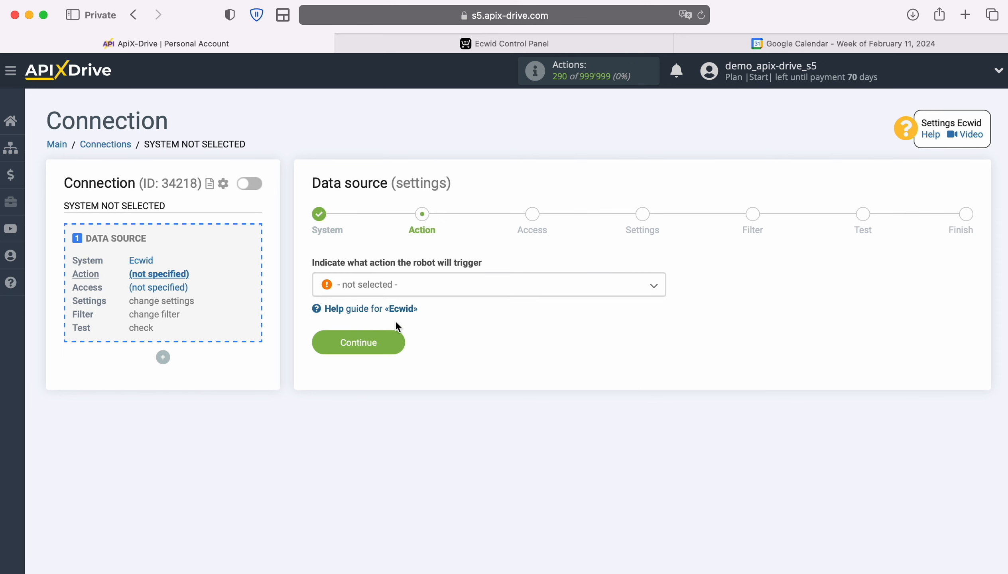
Step: Set the Ecwid source action to Get ORDERS (new) and proceed to account access
click(449, 287)
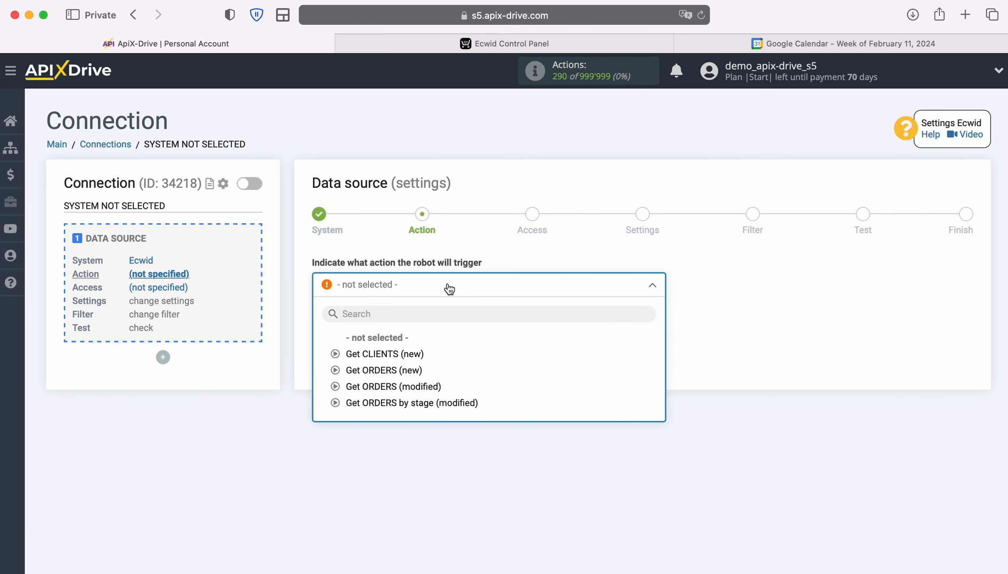
click(418, 372)
click(398, 345)
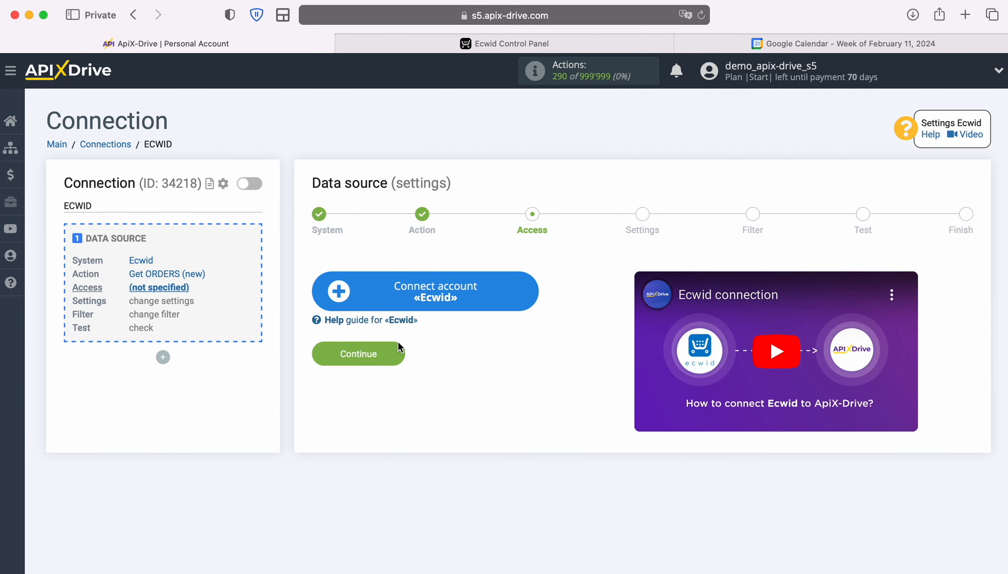
Step: Connect an Ecwid account to the data source by signing in with the account e-mail and password
click(527, 289)
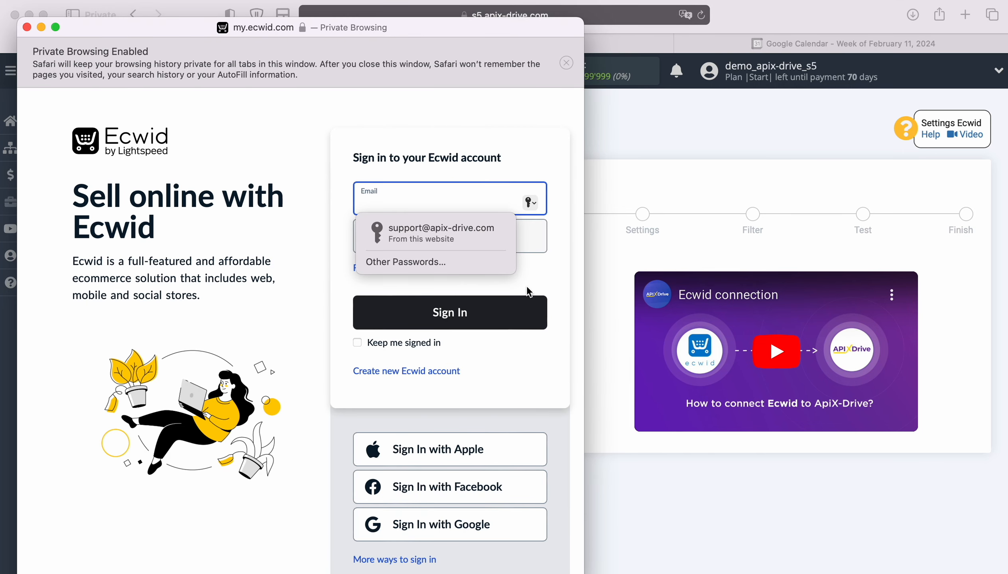
scroll(528, 292, down, 1)
right_click(409, 199)
click(449, 239)
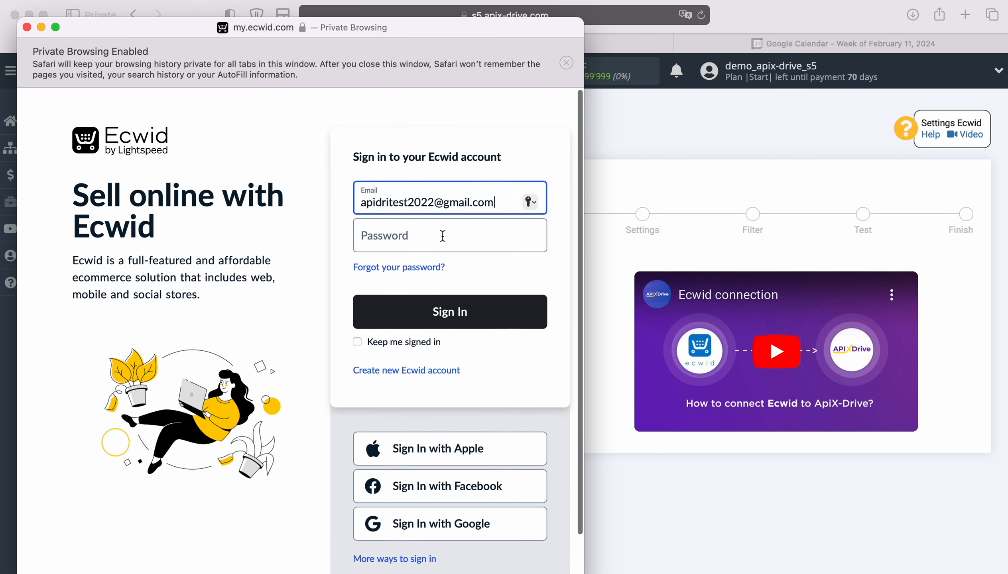
click(443, 236)
text(••••••••••••)
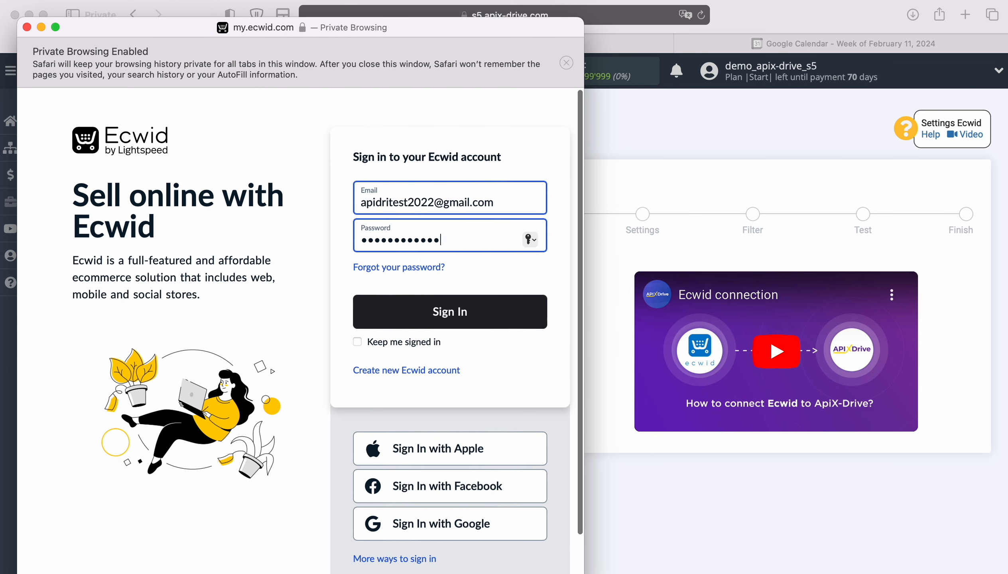
text(•)
click(449, 306)
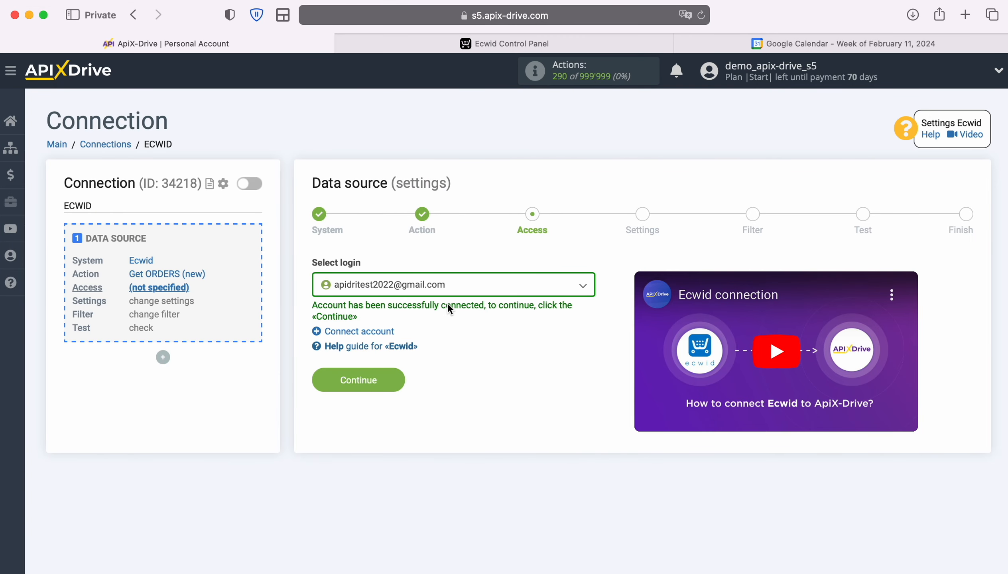
Step: Select the connected Ecwid account as the data source login and proceed to the source settings
click(580, 286)
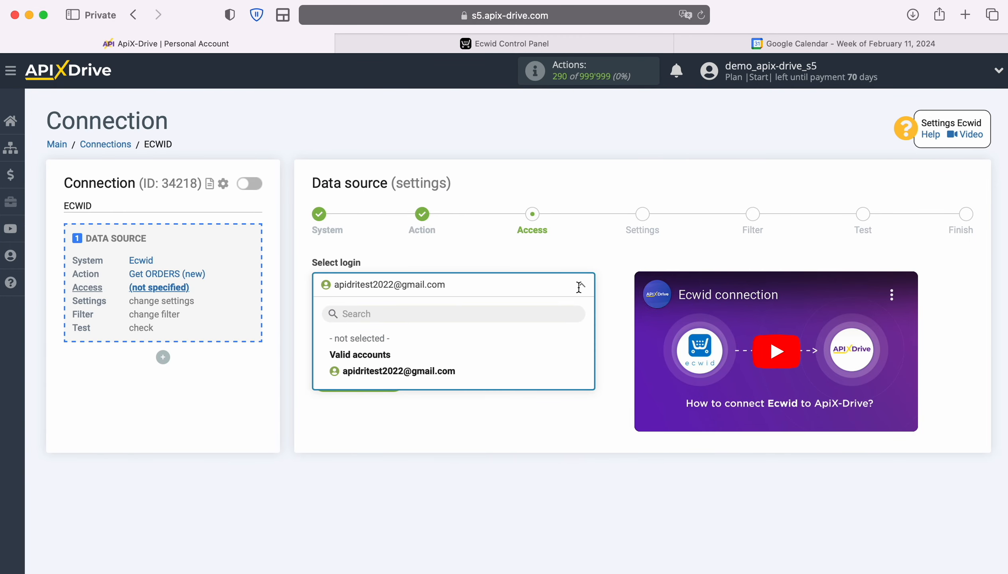
click(446, 372)
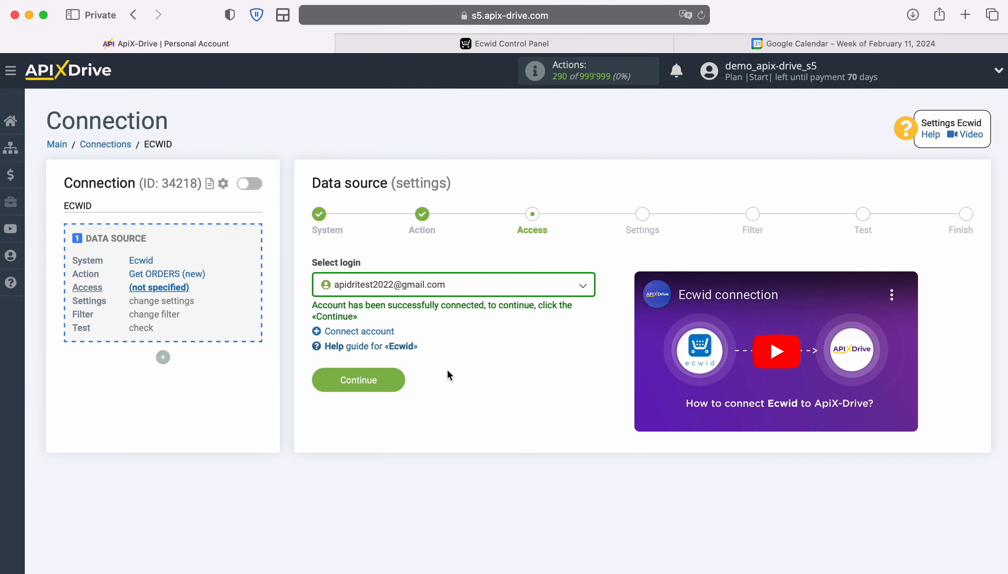
click(398, 376)
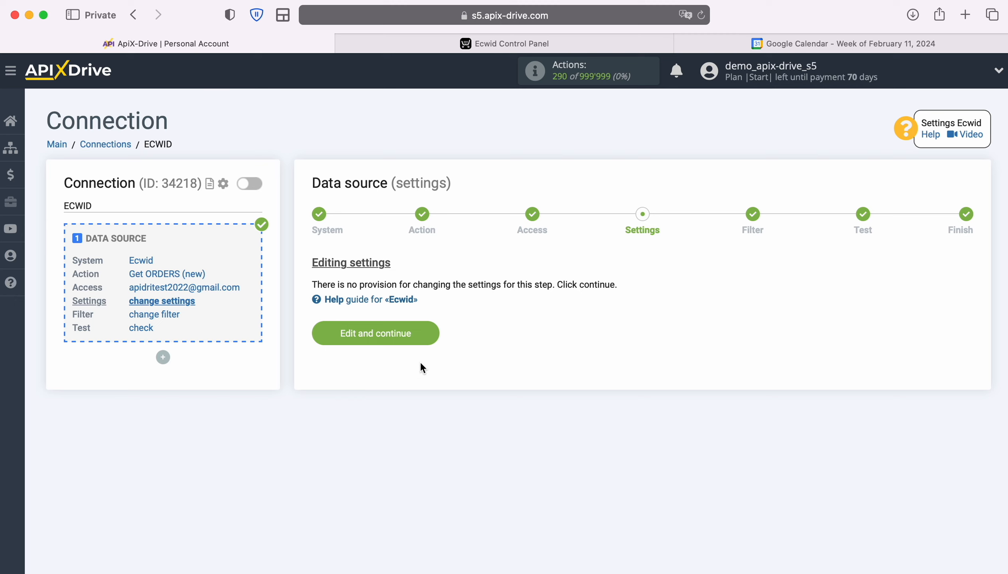
Step: Pass the source settings and filter without adding conditions, then review and accept the Ecwid test order data
click(436, 332)
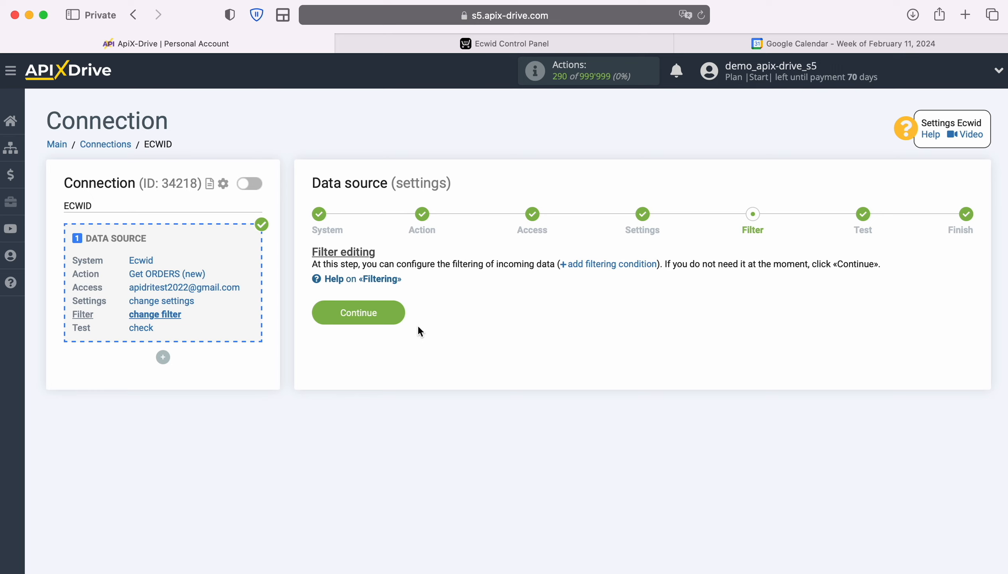
click(400, 315)
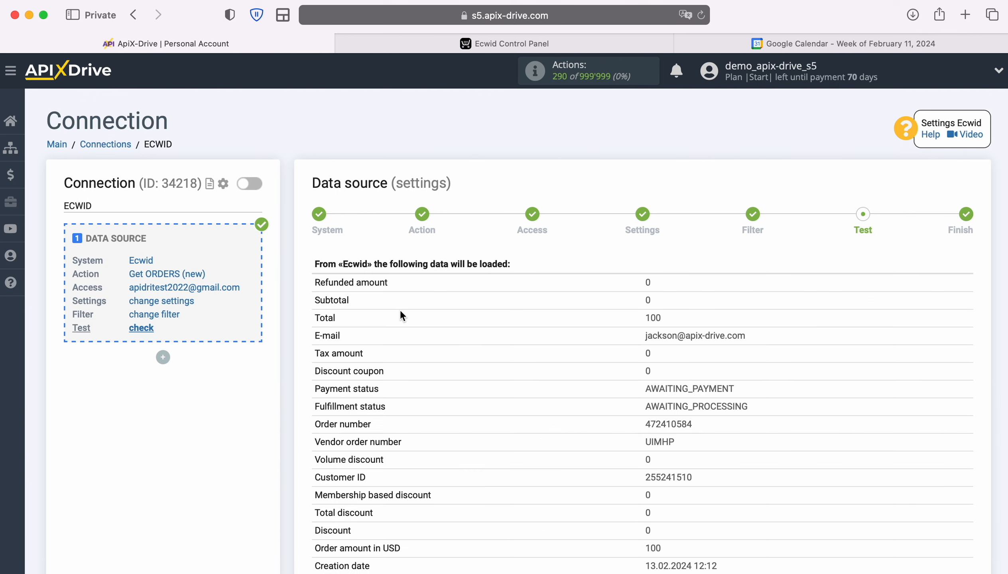
scroll(917, 348, down, 10)
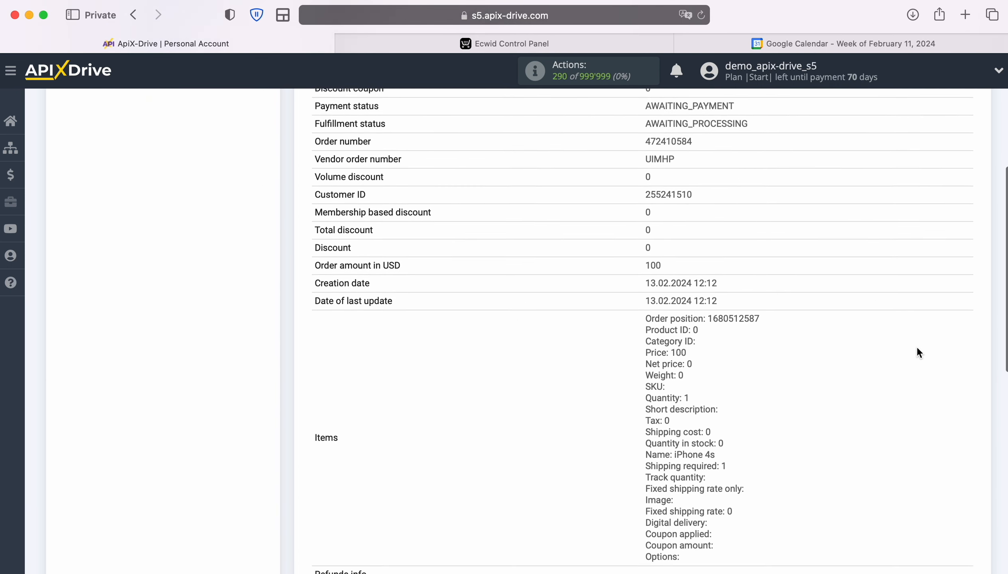
scroll(917, 346, down, 3)
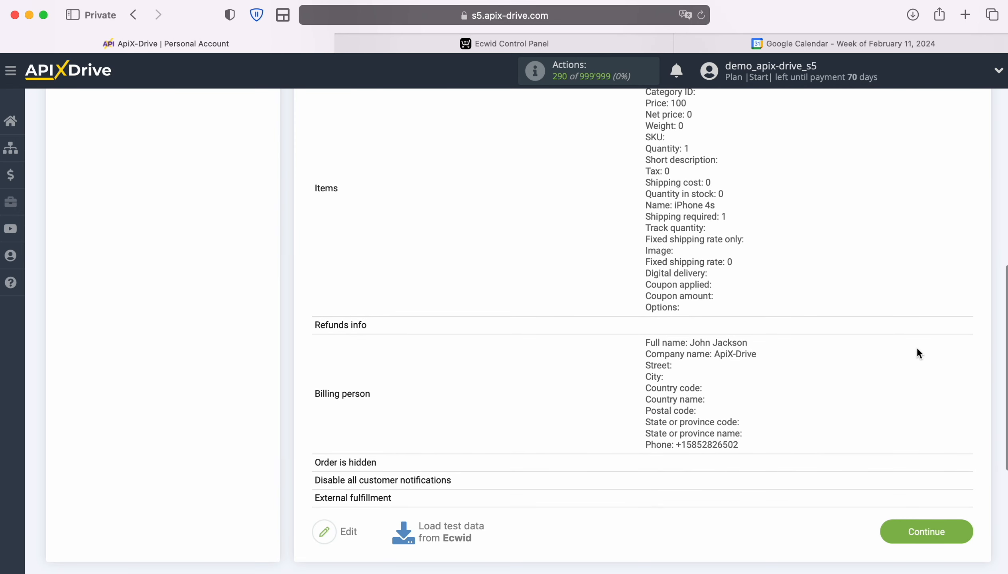
click(967, 532)
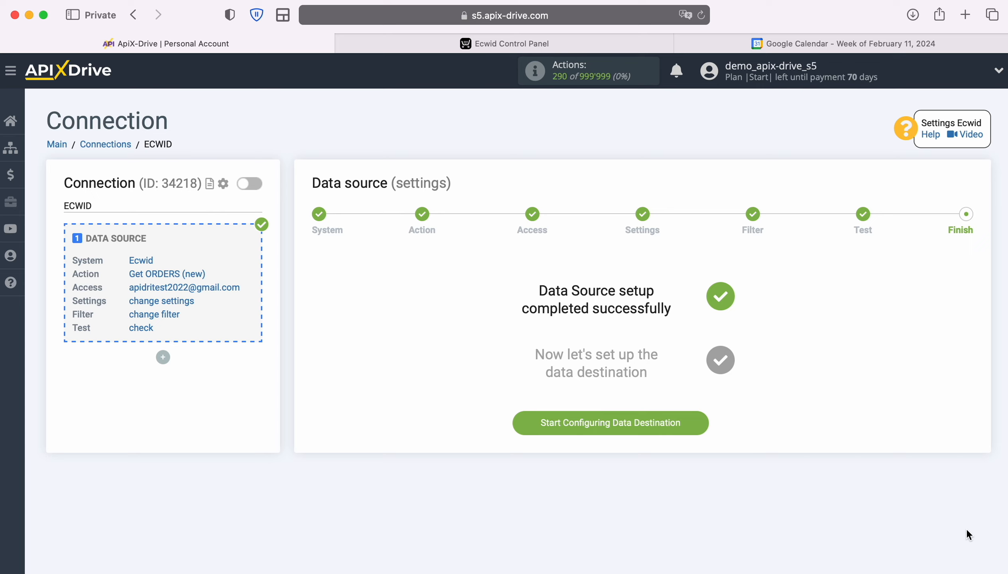
Step: Start configuring the data destination and set Google Calendar as its system
click(705, 421)
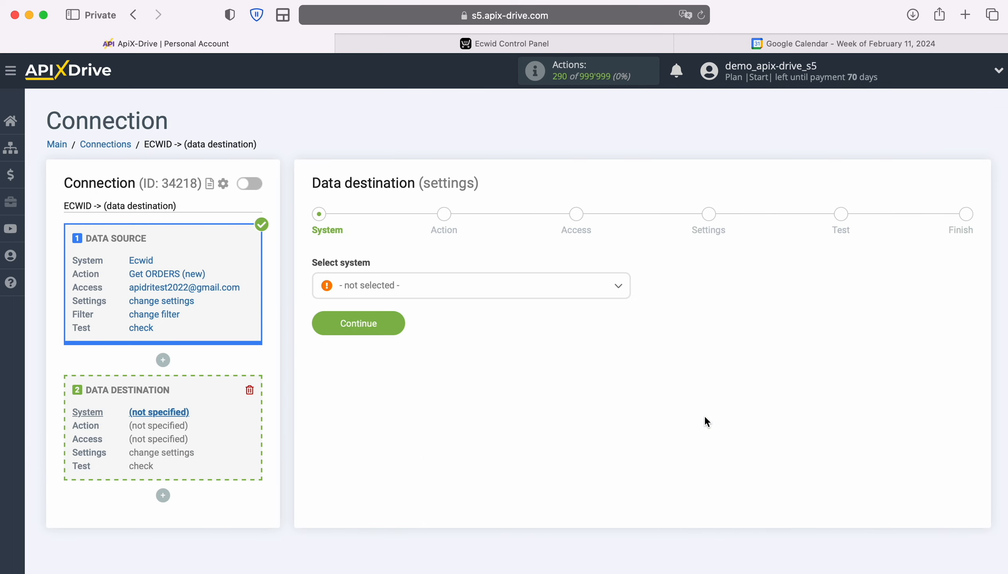
click(583, 292)
scroll(575, 428, down, 8)
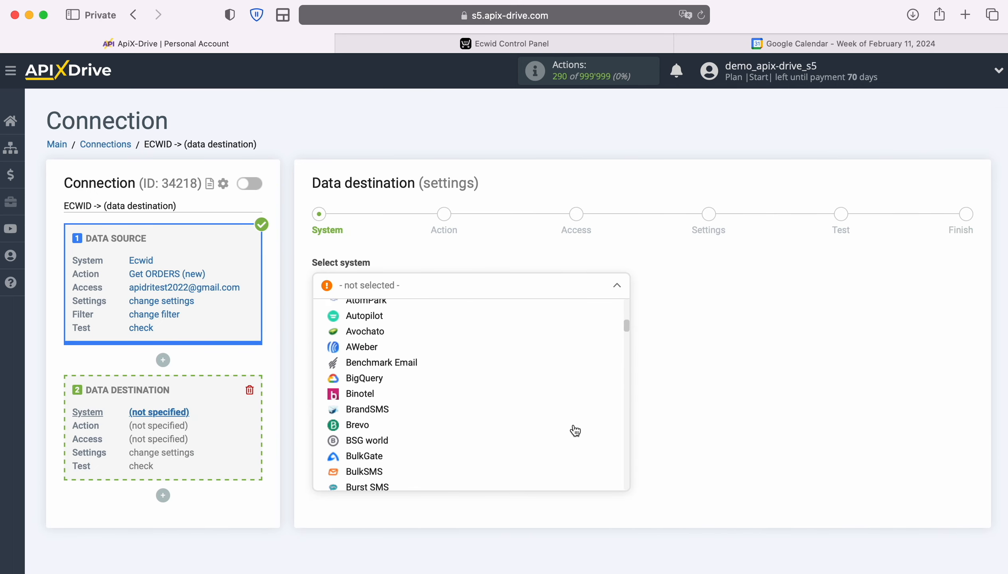
scroll(575, 431, down, 15)
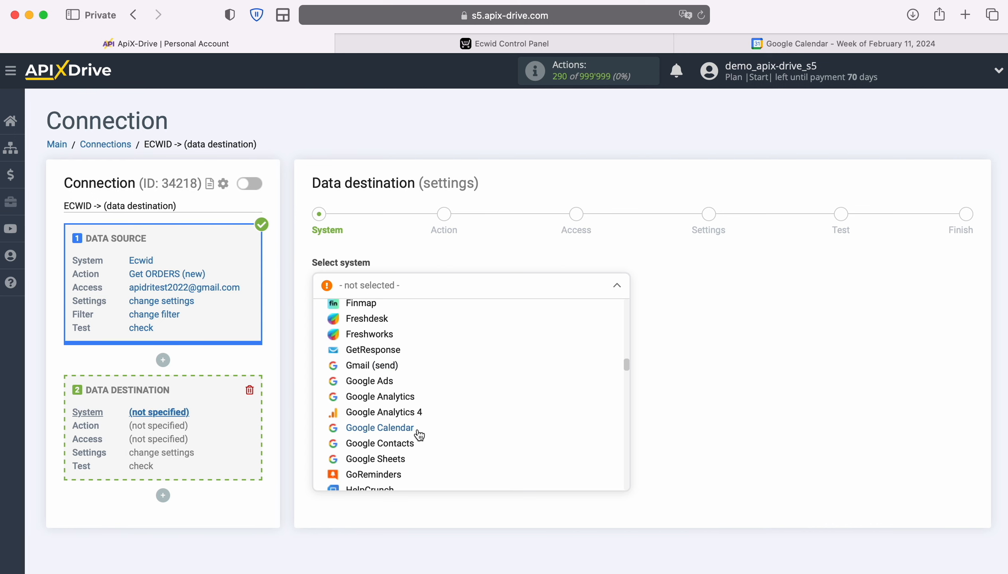
click(419, 435)
click(398, 324)
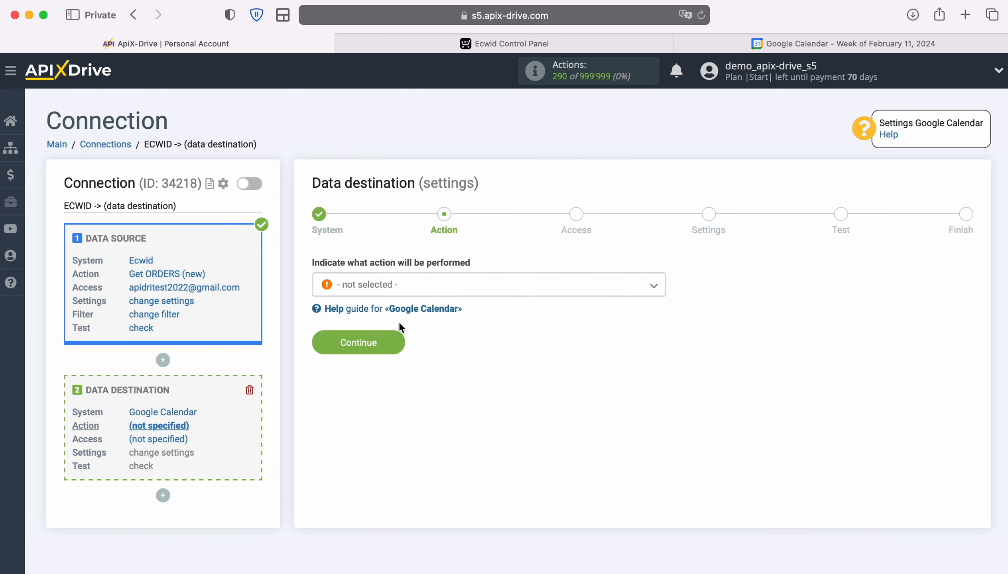
Step: Set the Google Calendar destination action to Create EVENT and proceed to account access
click(502, 289)
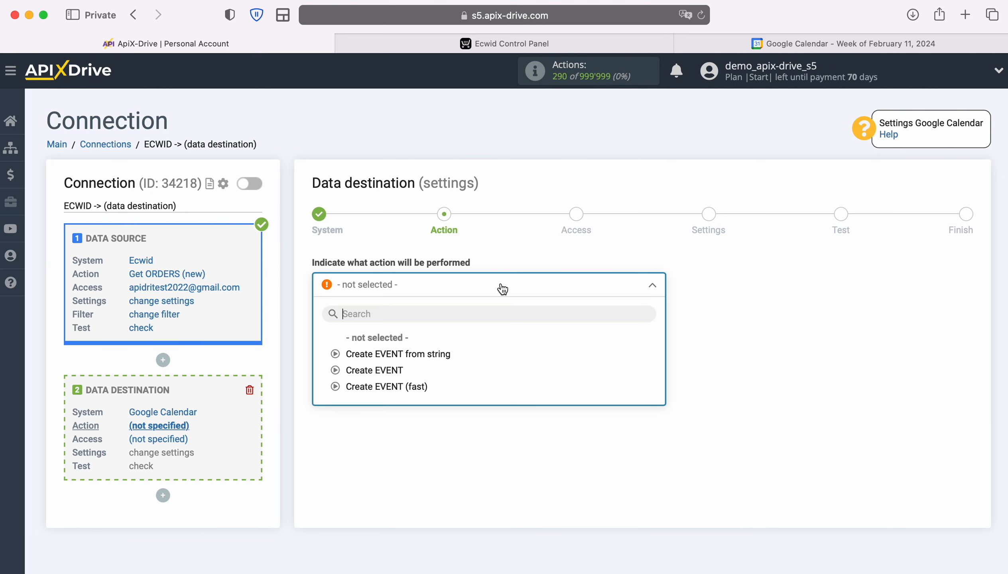
click(379, 371)
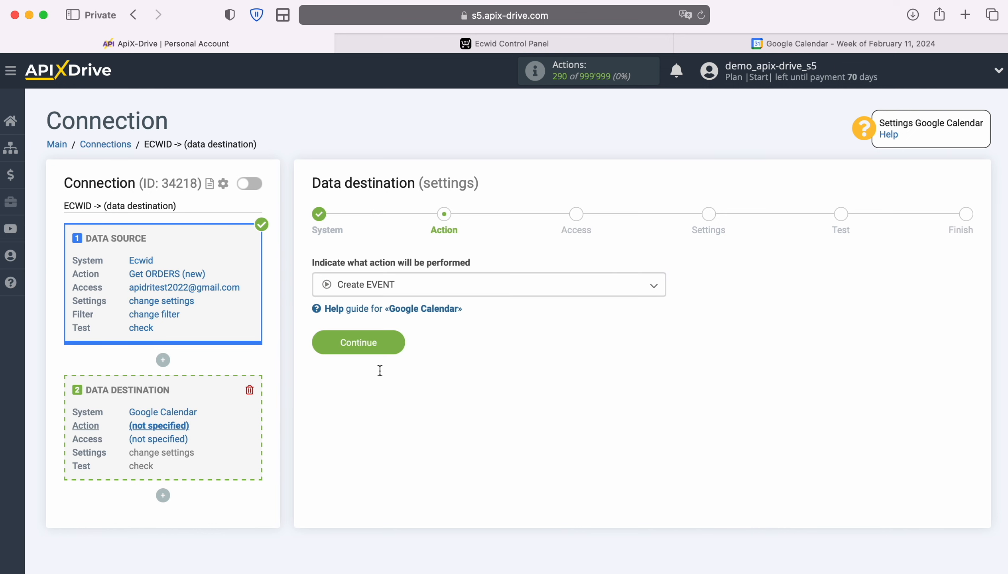
click(398, 352)
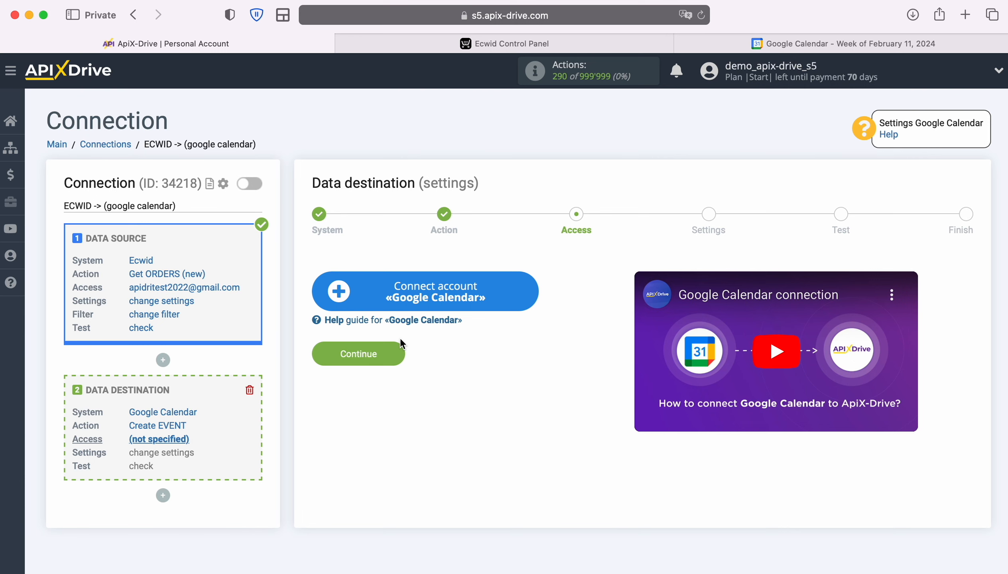
Step: Start connecting a Google Calendar account and sign in with the saved Google e-mail and account password
click(526, 297)
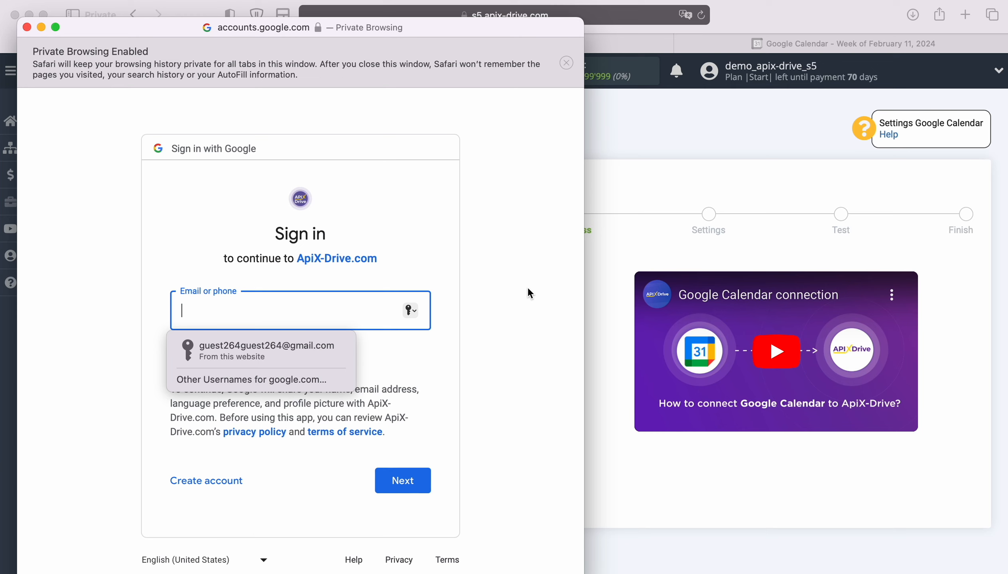
click(304, 351)
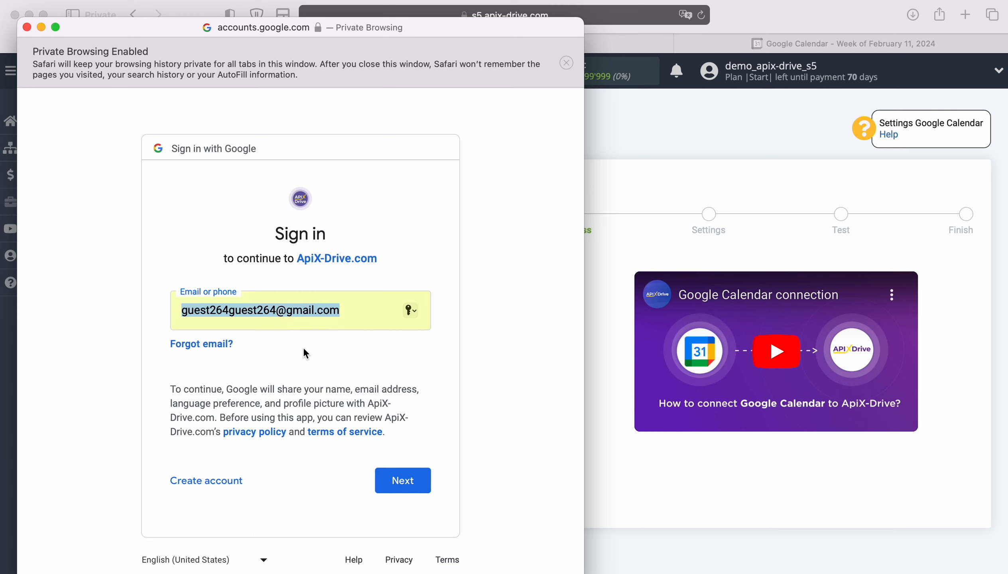
click(414, 479)
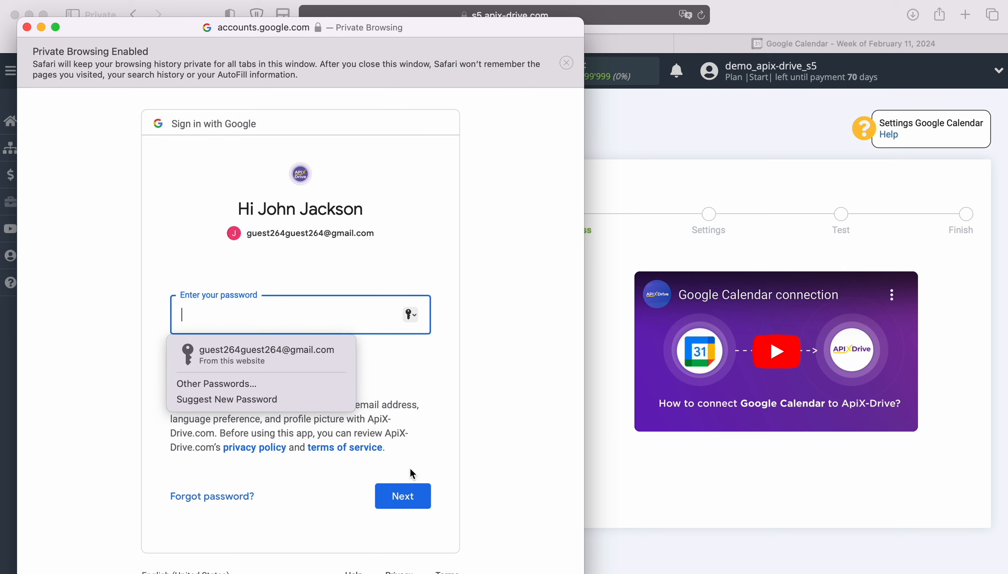
click(305, 346)
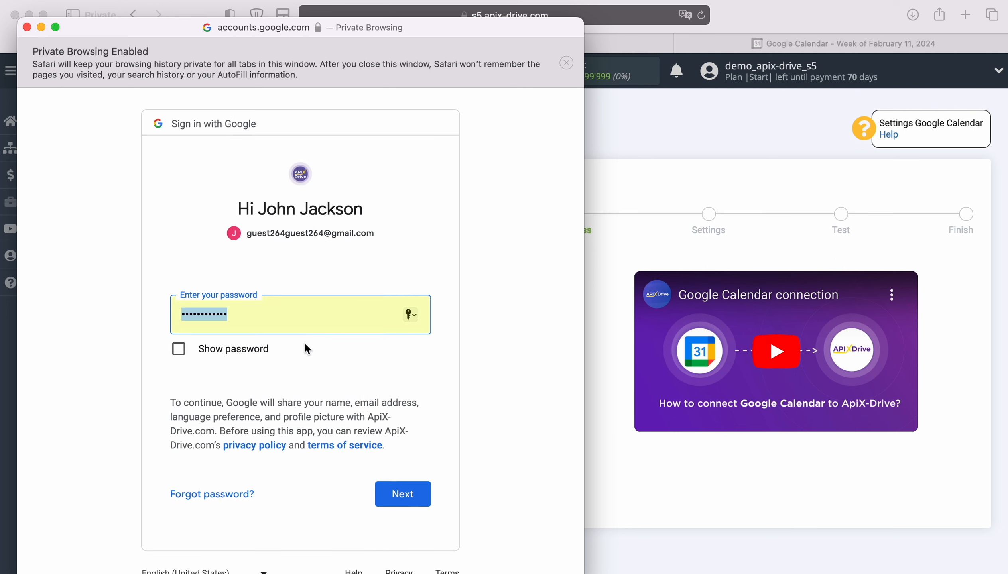
click(422, 489)
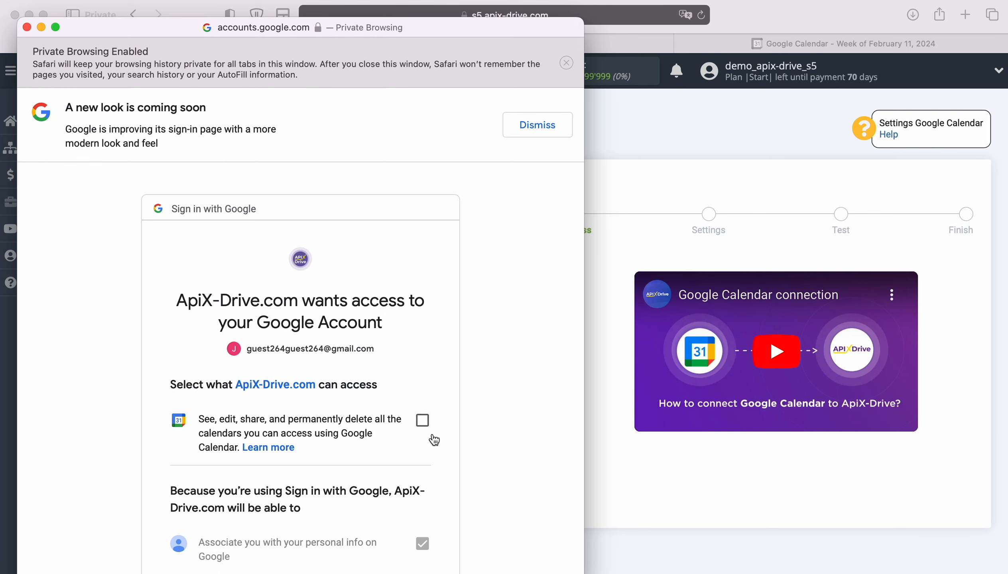
Step: Grant ApiX-Drive permission to see, edit, share and delete all calendars, and approve the access request
click(422, 420)
scroll(490, 424, down, 3)
scroll(489, 424, down, 3)
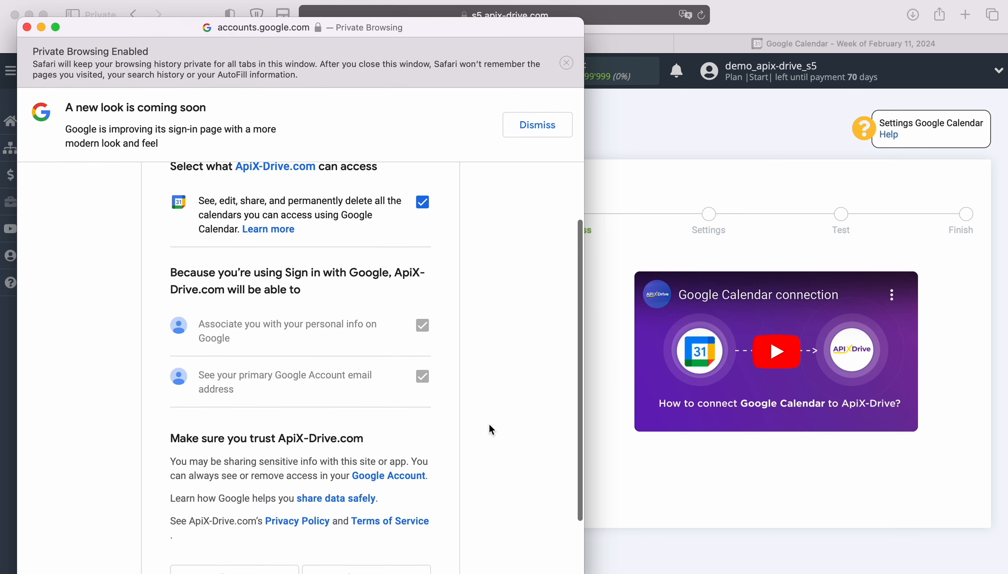
click(406, 496)
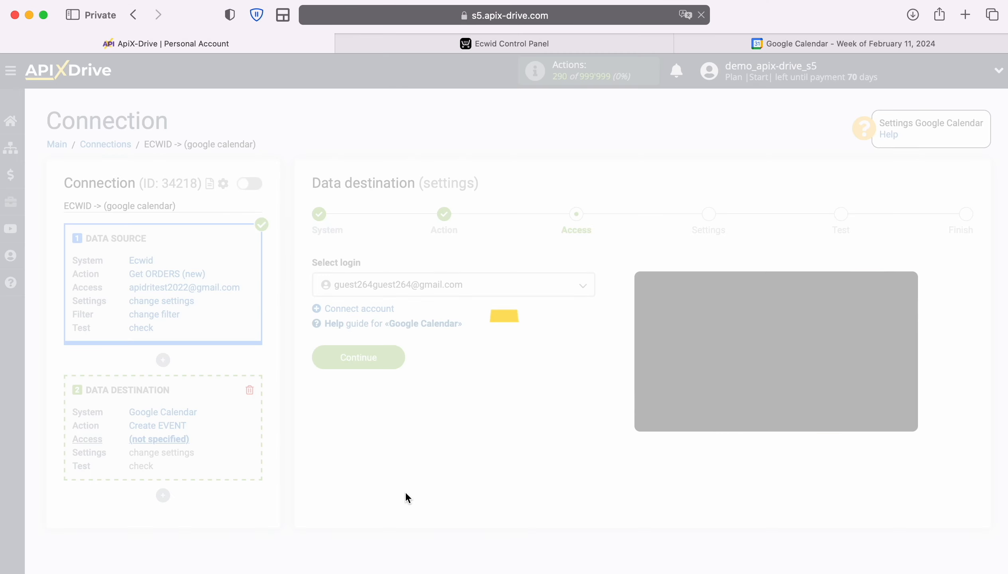
Step: Select the connected Google account as the destination login and proceed to the event settings
click(583, 288)
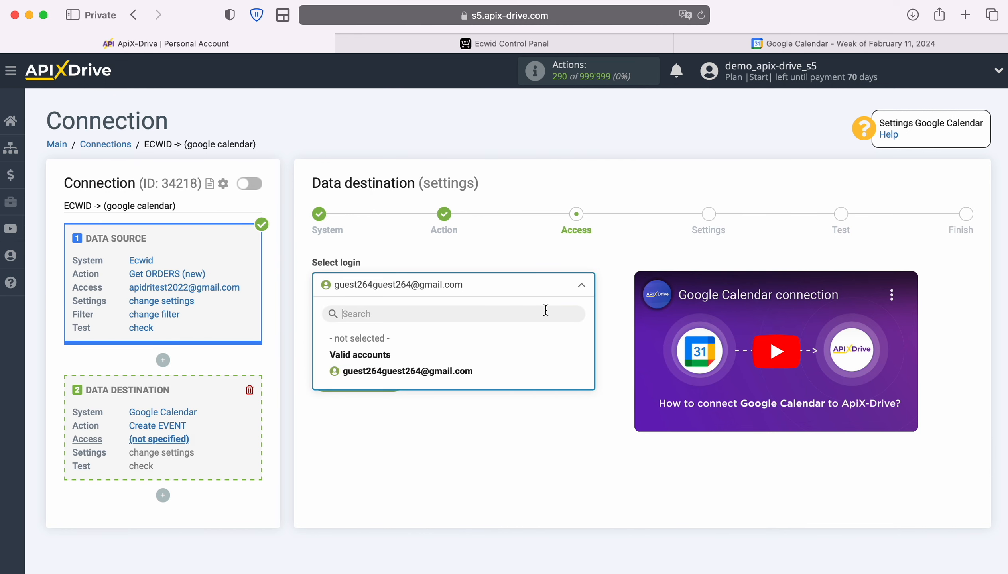
click(471, 371)
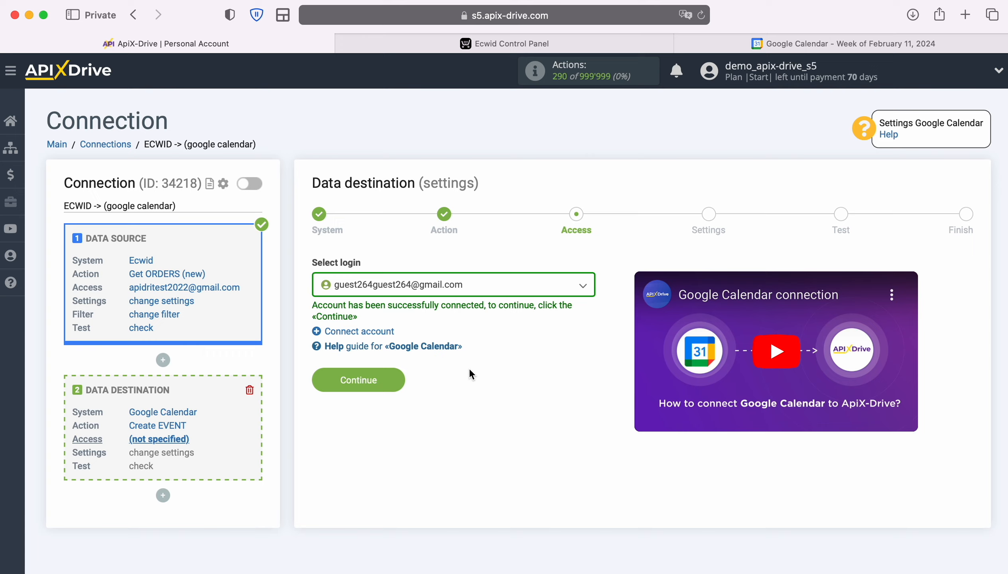
click(395, 378)
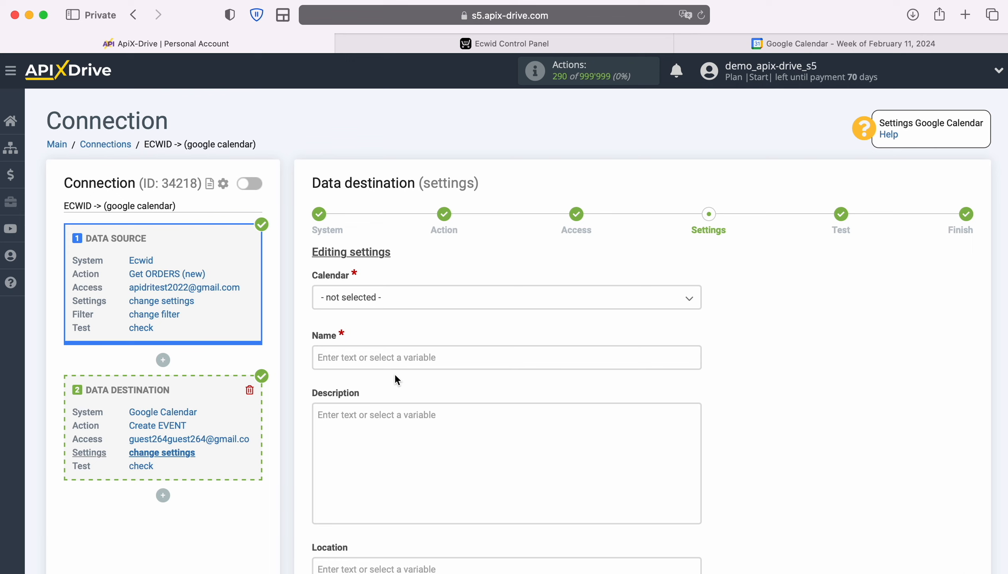
Step: Select the calendar named like the account without its e-mail domain, and set the event Name to Ecwid's billing person Full name variable
click(404, 301)
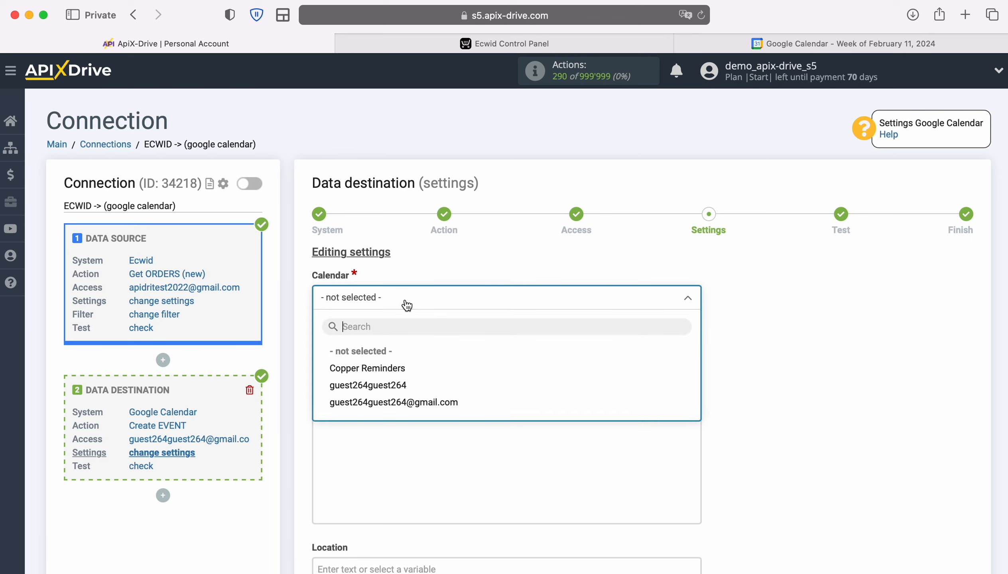
click(395, 385)
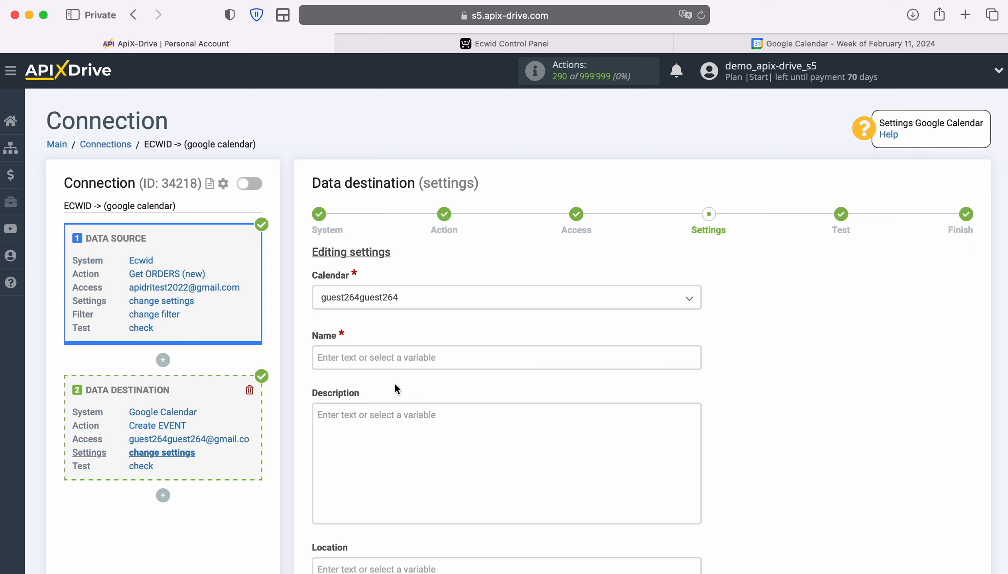
click(394, 357)
scroll(520, 320, down, 5)
scroll(613, 367, down, 3)
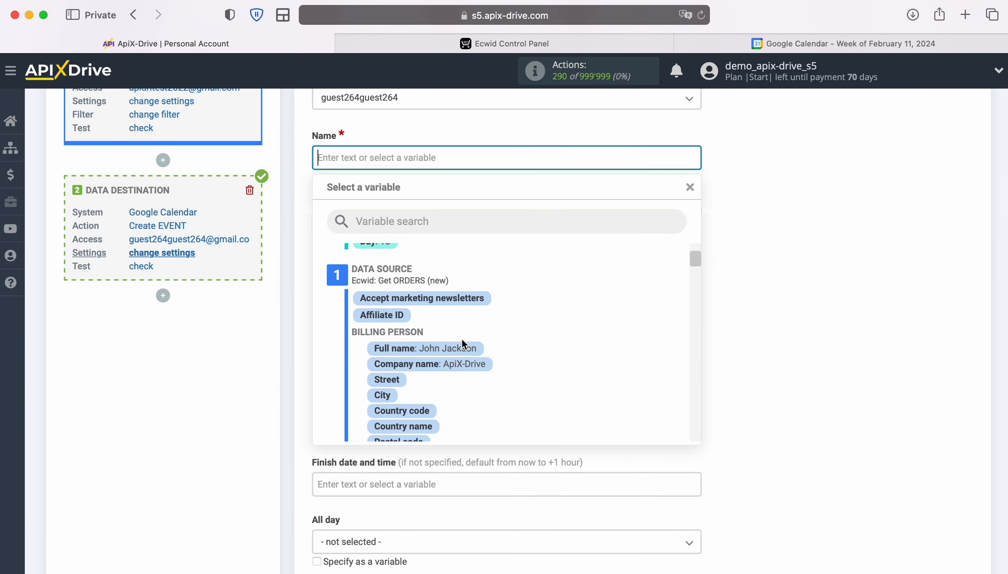
click(435, 347)
Step: Start the event Description with the label "Date" followed by Ecwid's Creation date variable
click(392, 239)
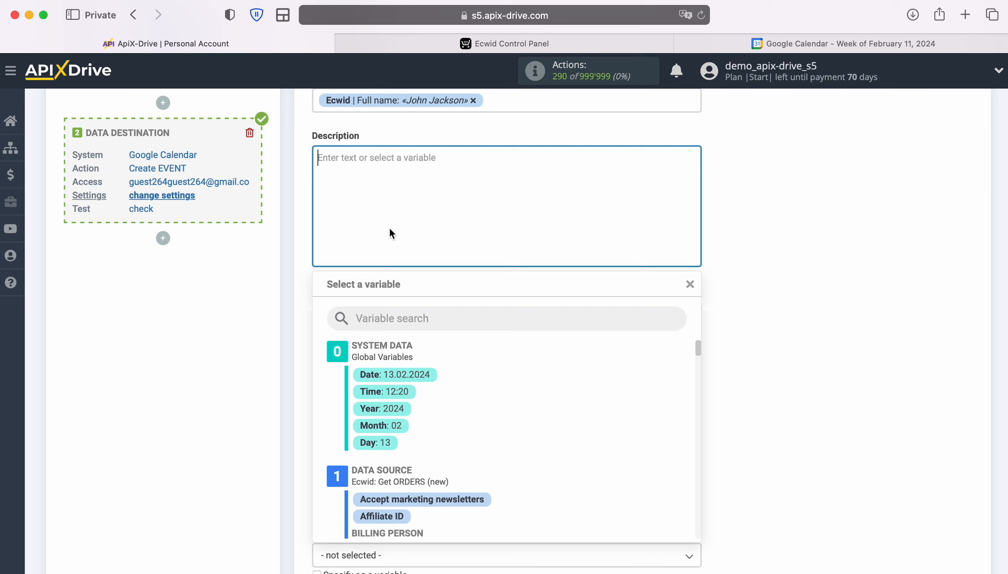
text(Date)
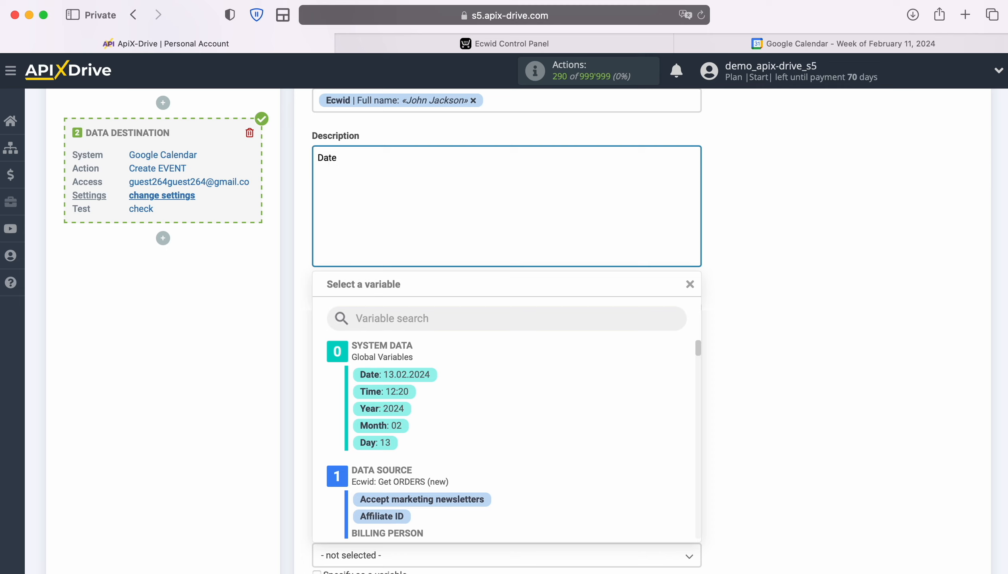
scroll(605, 436, down, 5)
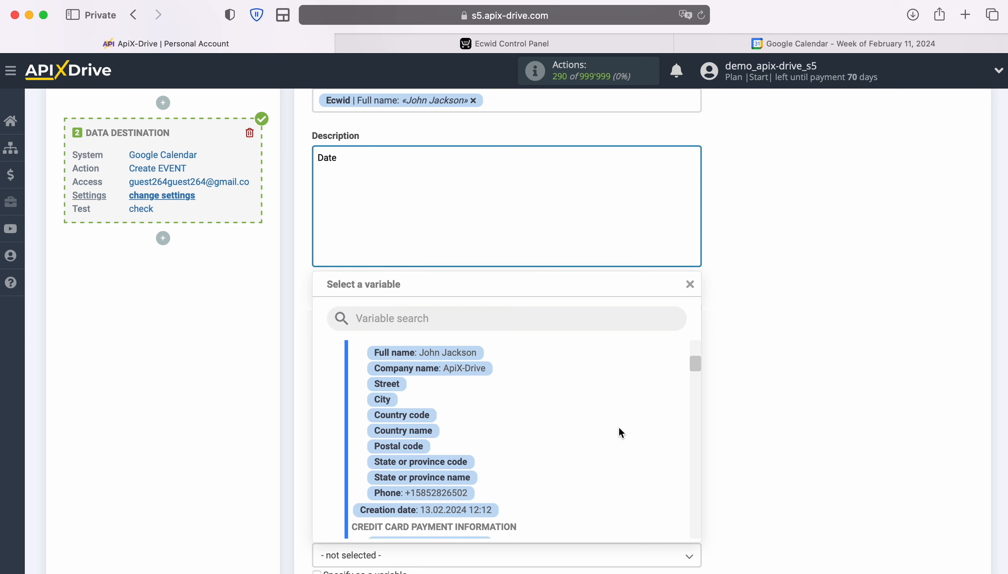
scroll(618, 427, down, 3)
click(486, 445)
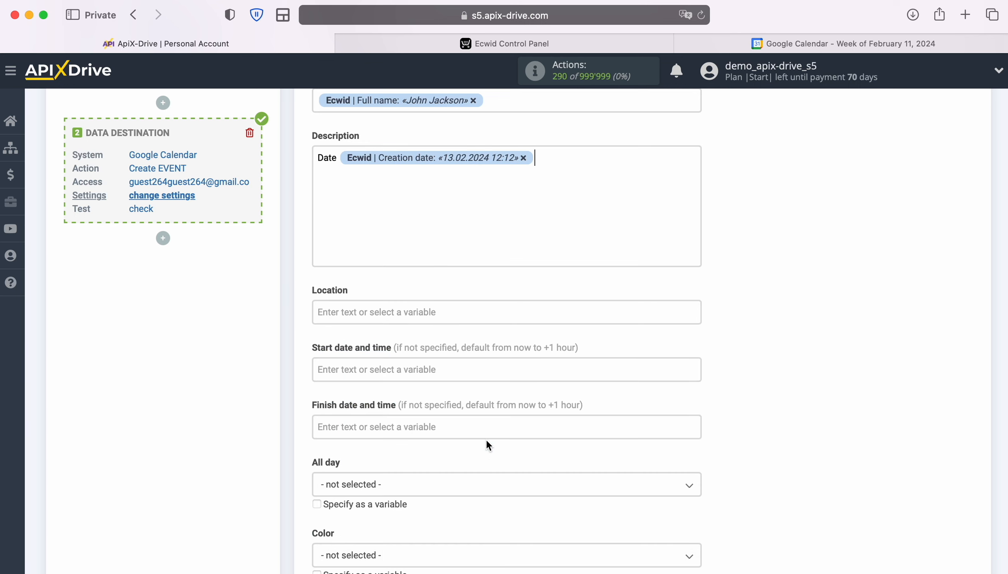
Step: Add a second Description line labelled "Name" with Ecwid's billing person Full name variable
key(Return)
text(Name)
click(440, 193)
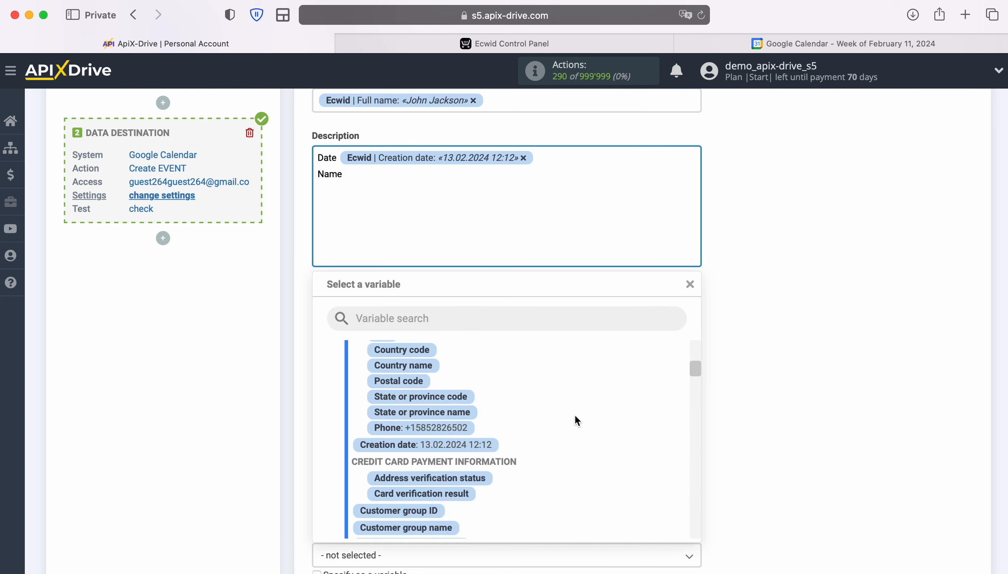
scroll(577, 418, up, 3)
click(459, 401)
Step: Add a third Description line labelled "Email" with Ecwid's E-mail variable
key(Return)
text(Email)
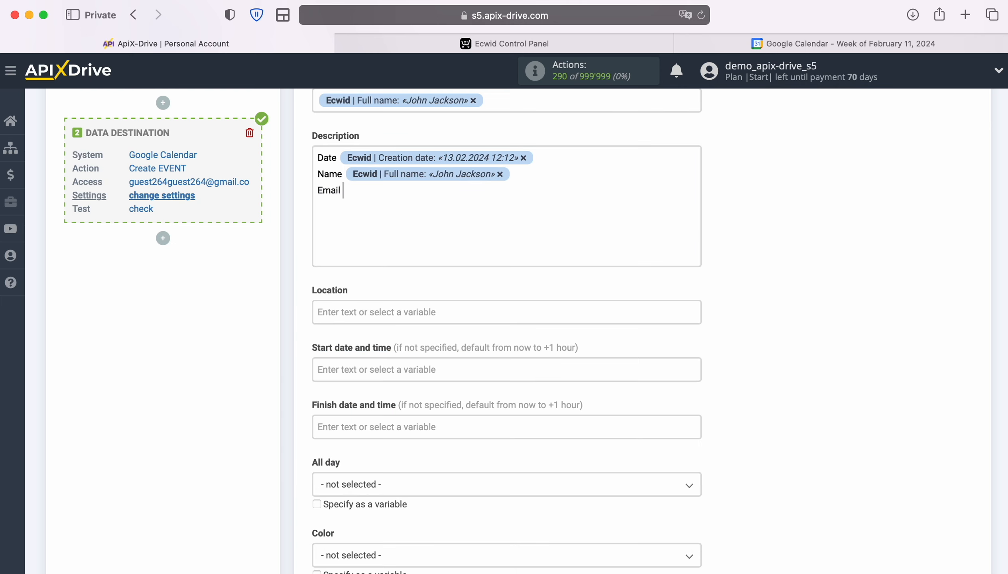
click(430, 196)
scroll(597, 444, down, 10)
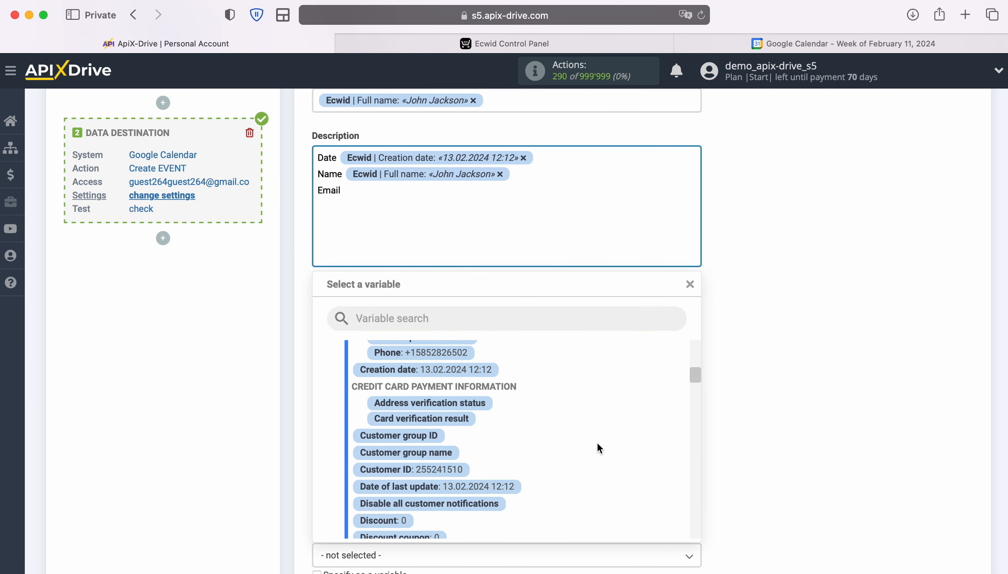
scroll(597, 443, down, 5)
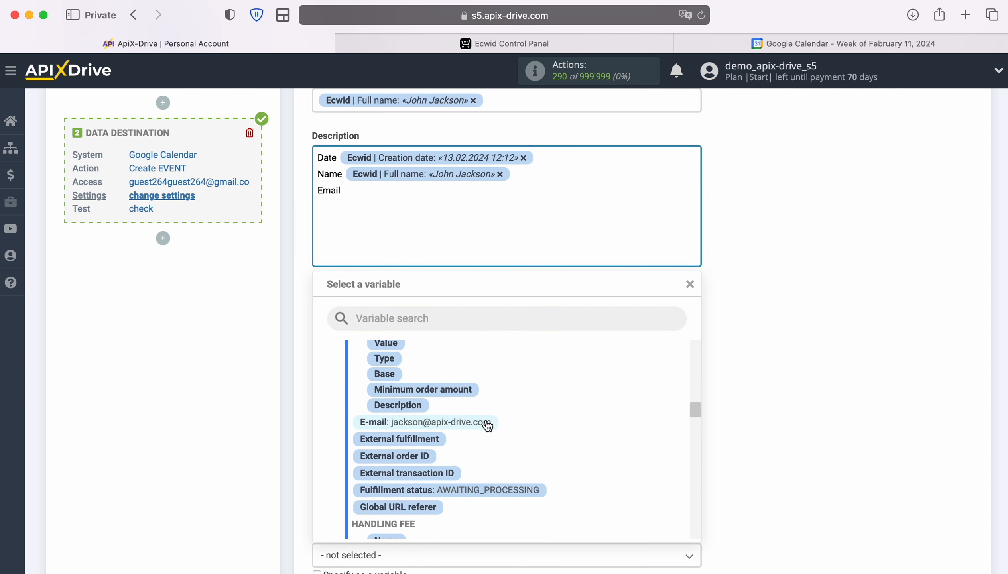
click(487, 423)
Step: Add a fourth Description line labelled "Phone" with Ecwid's billing person Phone variable
key(Return)
text(Phone)
click(472, 262)
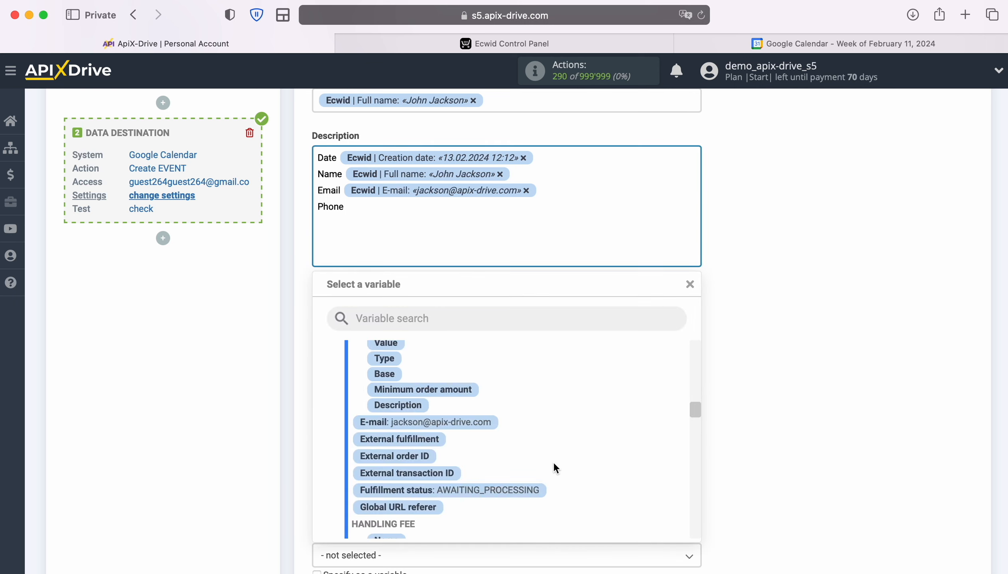
scroll(554, 464, up, 5)
scroll(554, 466, up, 8)
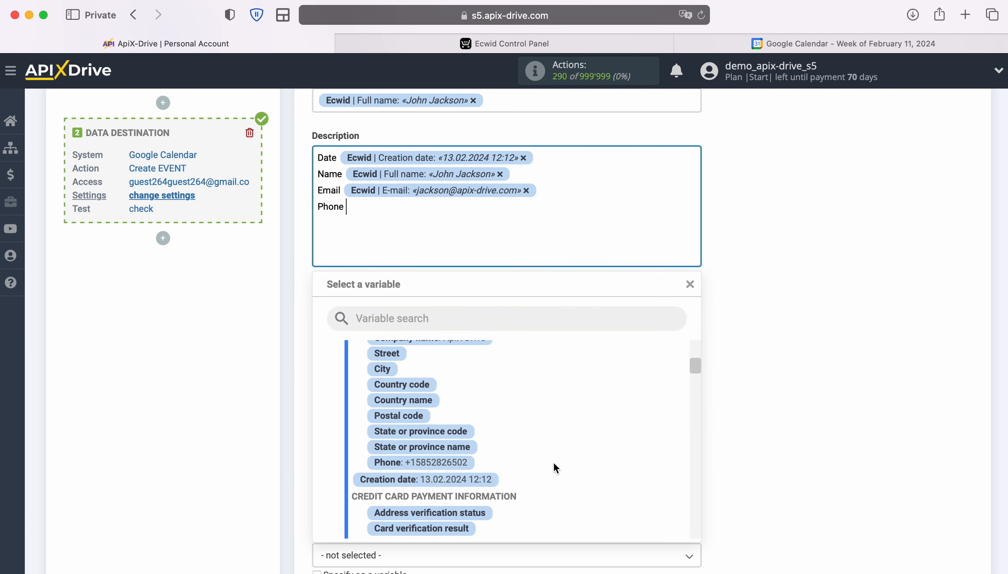
click(453, 461)
Step: Set the event's Start date and time to Ecwid's Creation date variable
scroll(560, 448, down, 3)
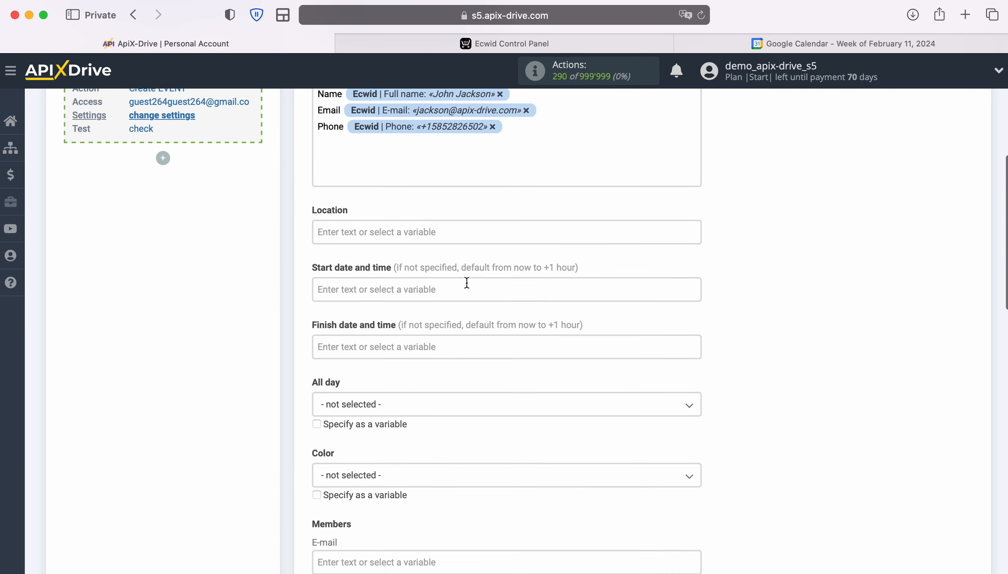
click(466, 284)
scroll(536, 318, down, 3)
scroll(599, 348, down, 10)
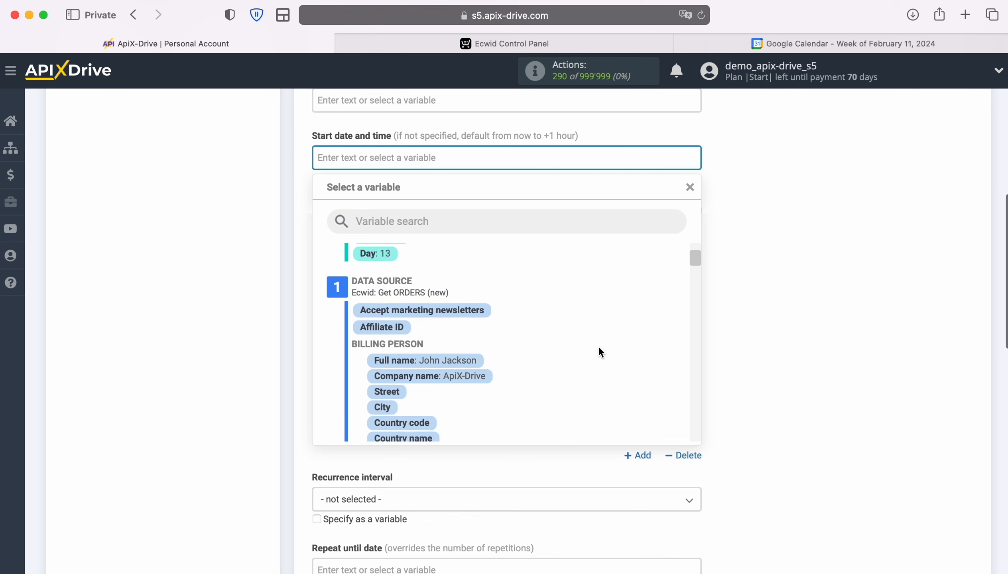
scroll(598, 346, down, 2)
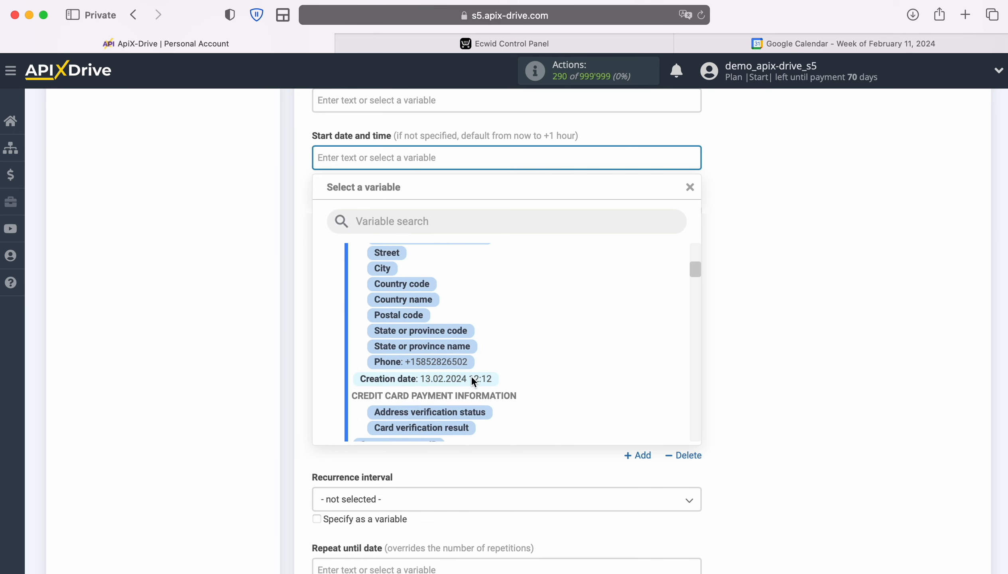
click(471, 375)
Step: Set the event's Finish date and time to the system data variables Date and Time
click(389, 219)
scroll(396, 280, down, 2)
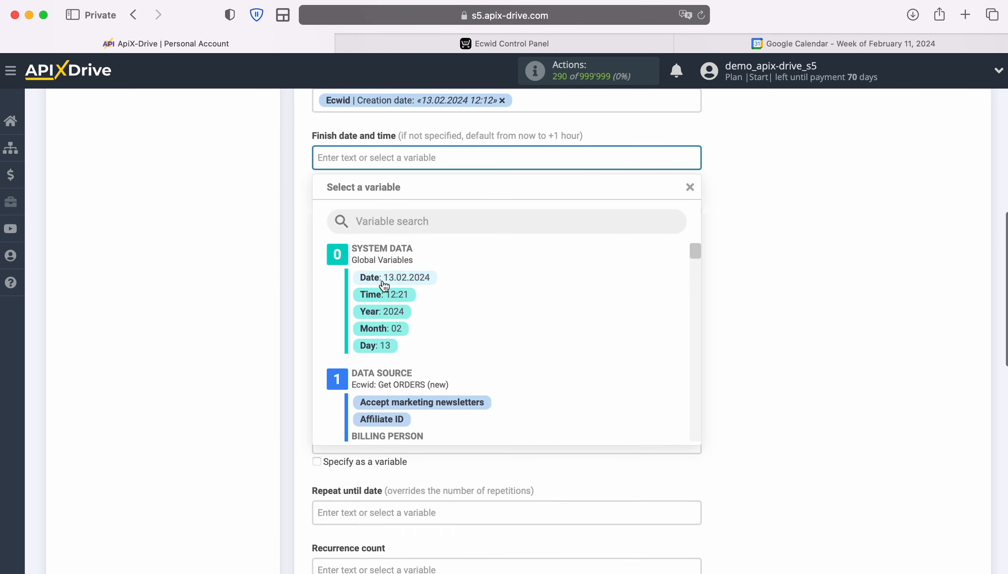
click(401, 277)
click(496, 160)
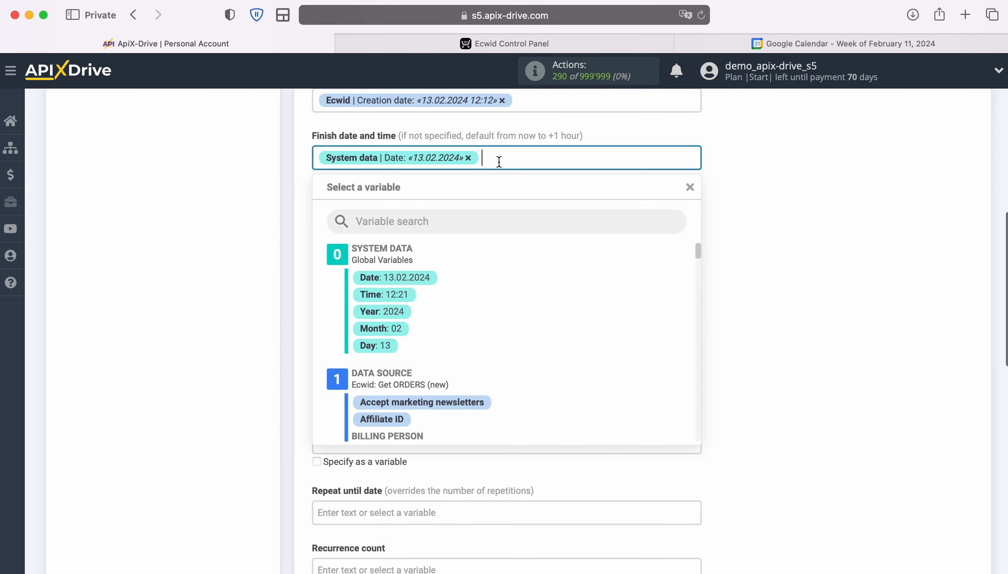
click(404, 294)
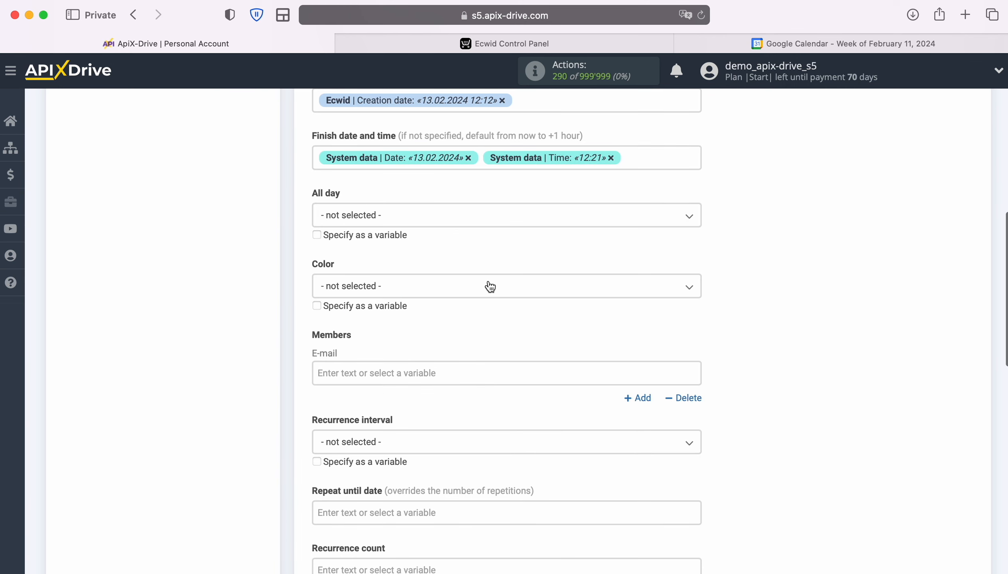
Step: Leave the remaining optional event fields empty, save the destination settings and continue to the test stage
scroll(568, 286, down, 3)
scroll(567, 281, down, 8)
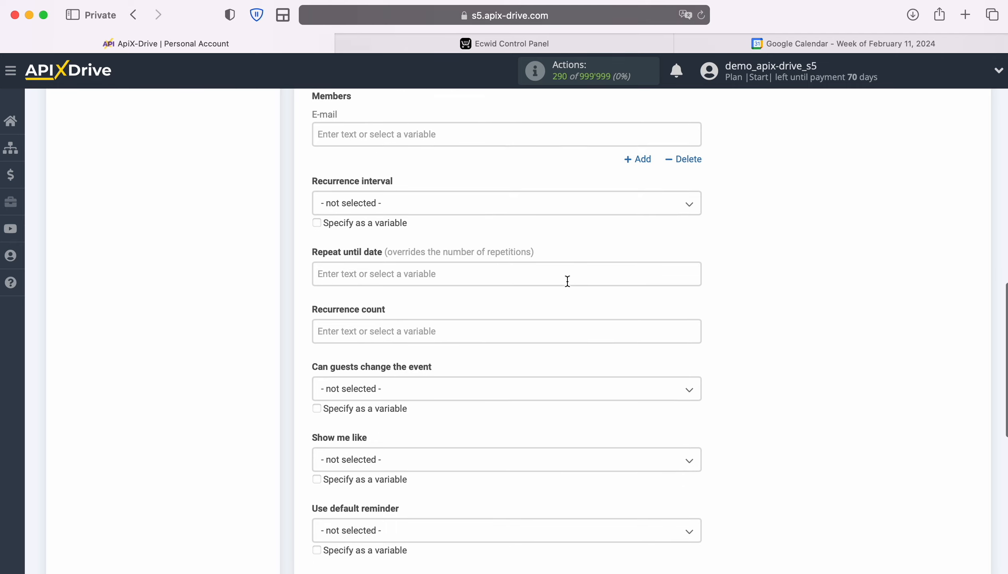
scroll(568, 287, down, 2)
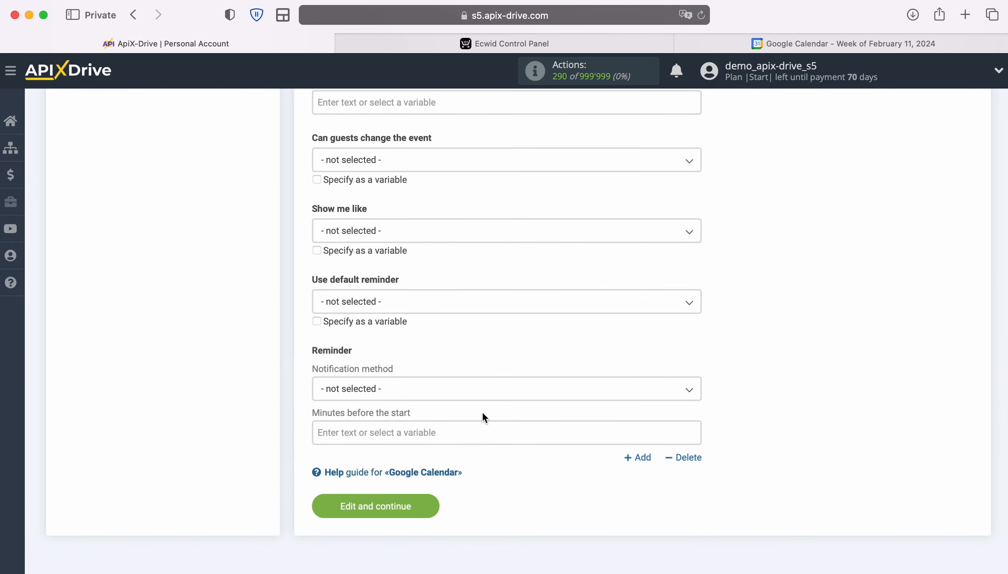
click(435, 502)
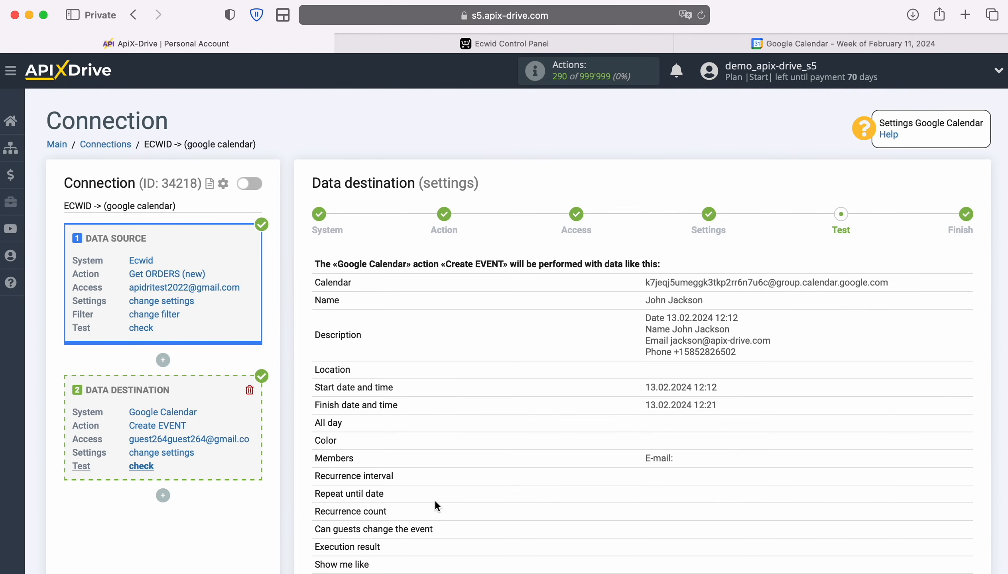
Step: Send the test data to Google Calendar
scroll(977, 429, down, 1)
scroll(975, 429, down, 2)
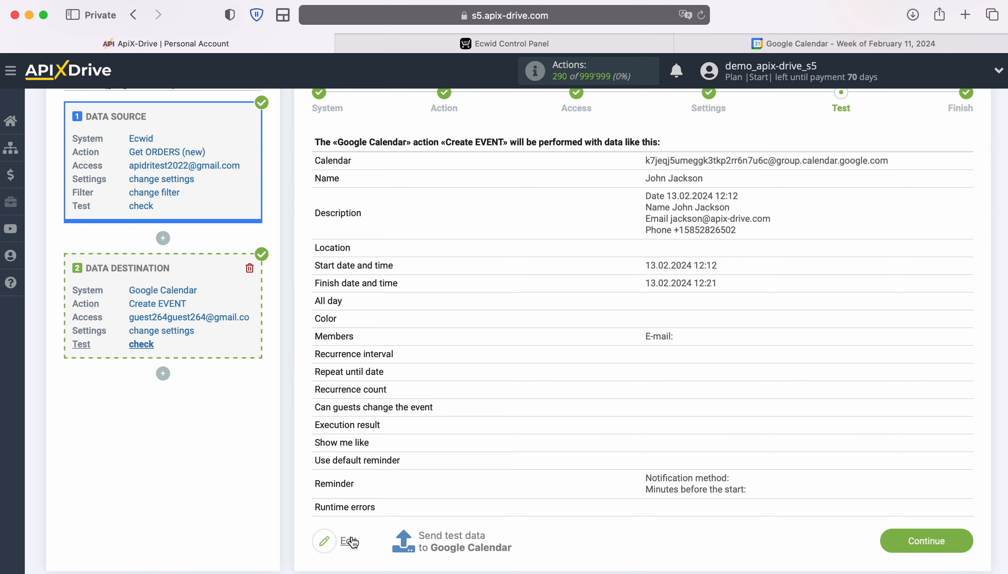
click(451, 540)
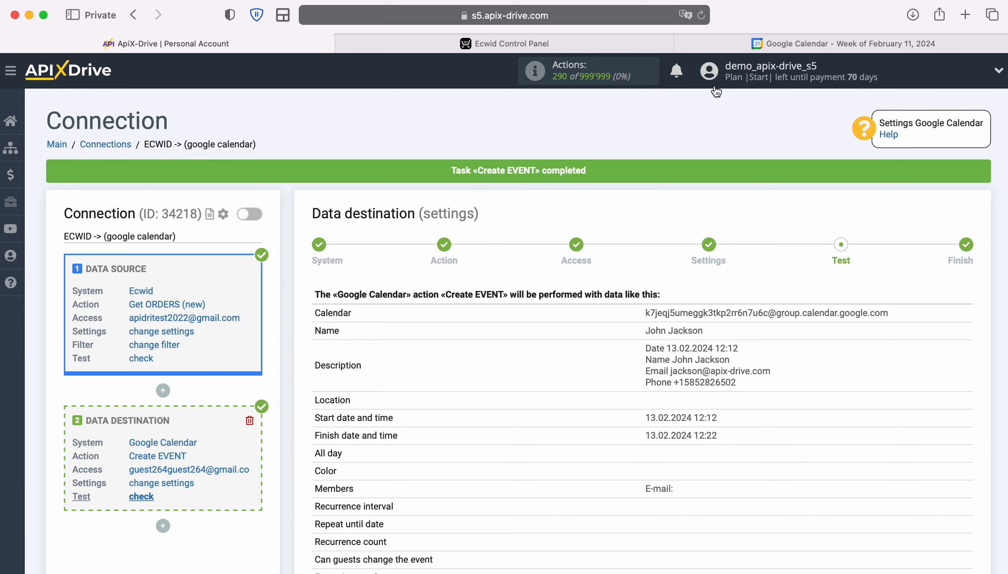
Step: Switch to Google Calendar, examine the test event's details on Tuesday, February 13, and return to ApiX-Drive
click(756, 45)
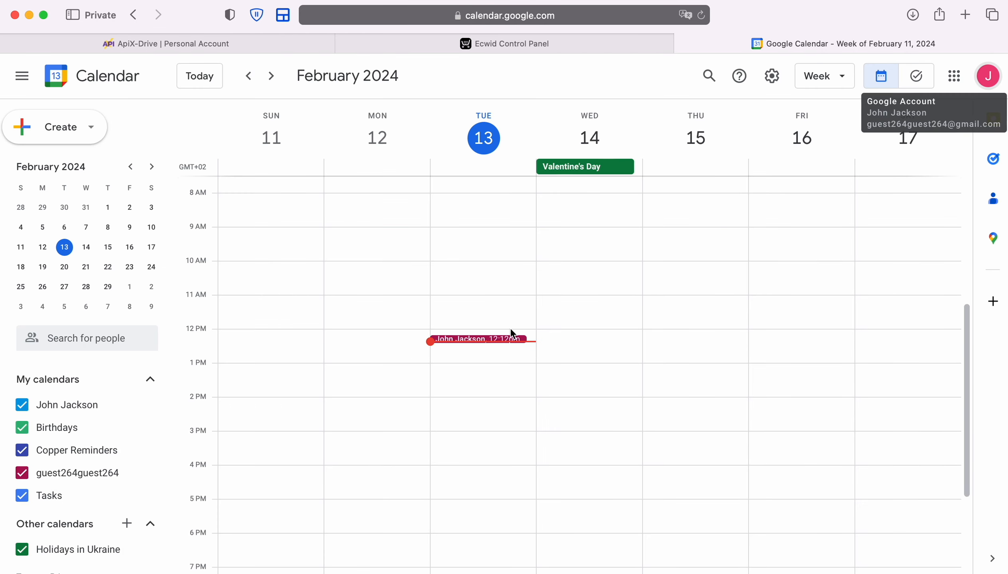
click(499, 338)
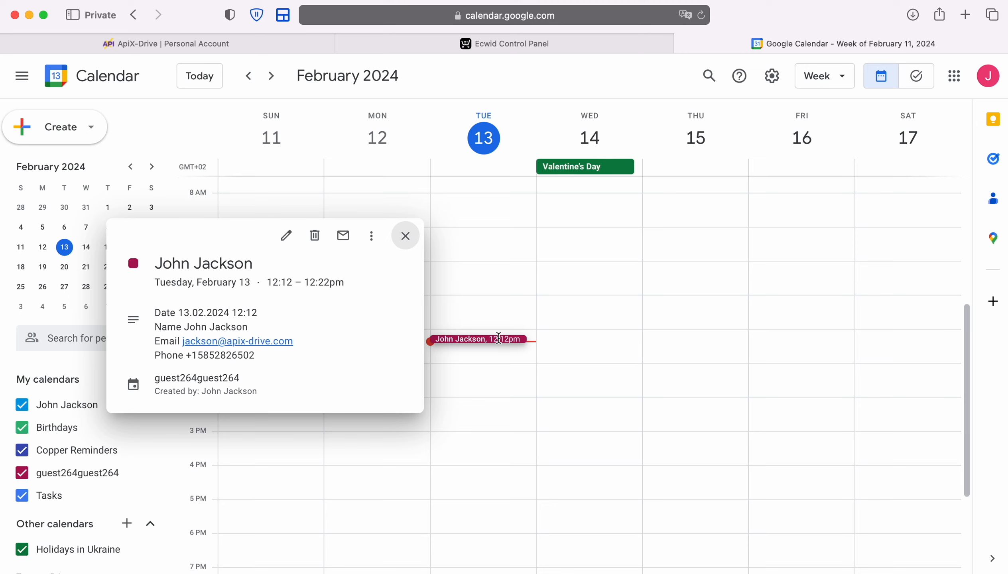
click(248, 45)
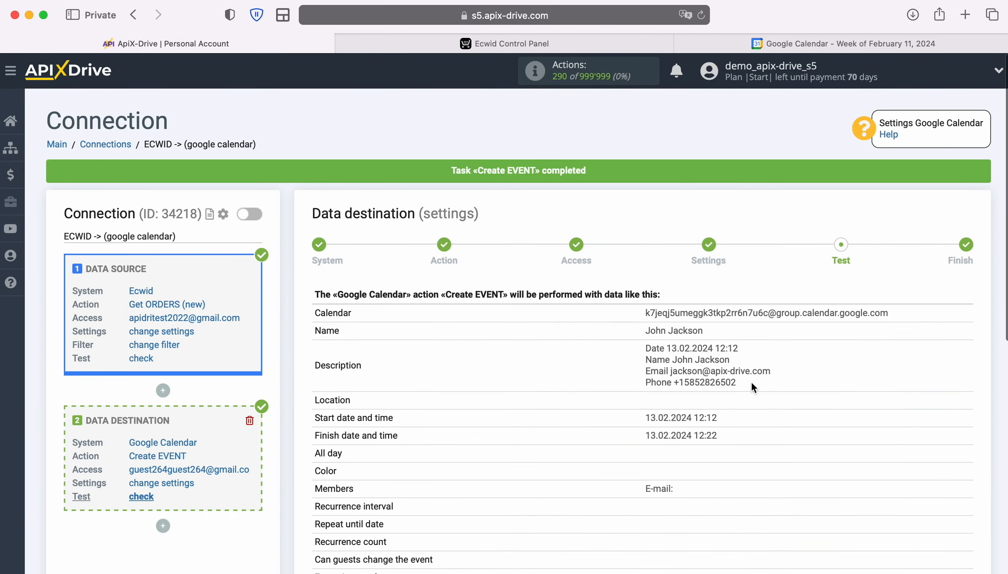
Step: Continue past the test to finish the data destination setup, and enable automatic updates for the connection
scroll(906, 385, down, 2)
scroll(906, 384, down, 5)
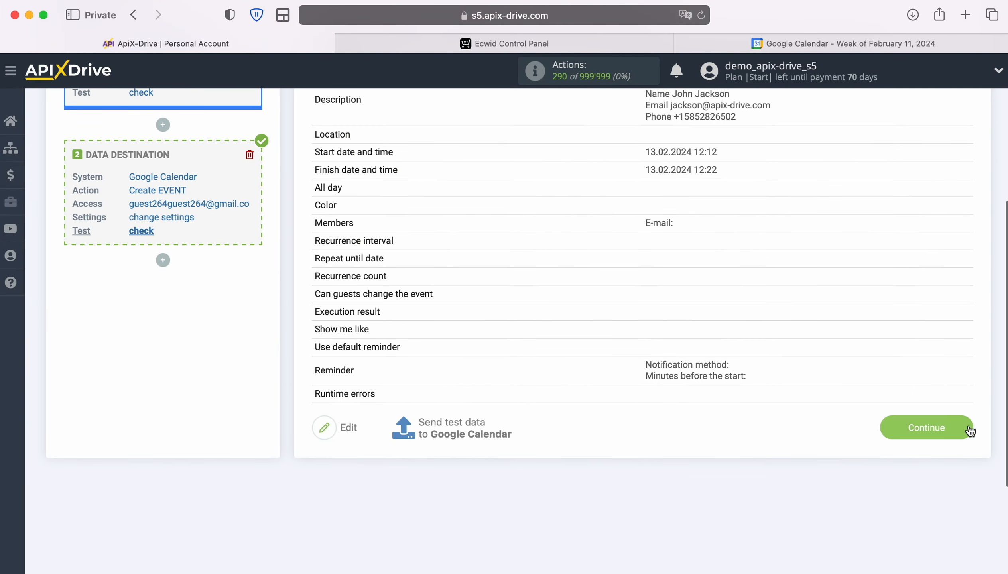
click(968, 425)
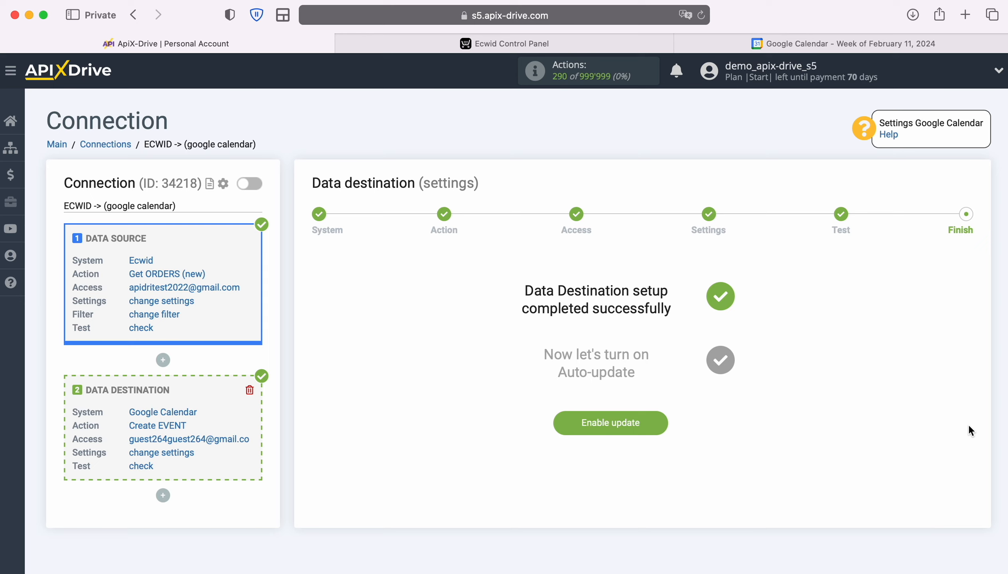
click(661, 421)
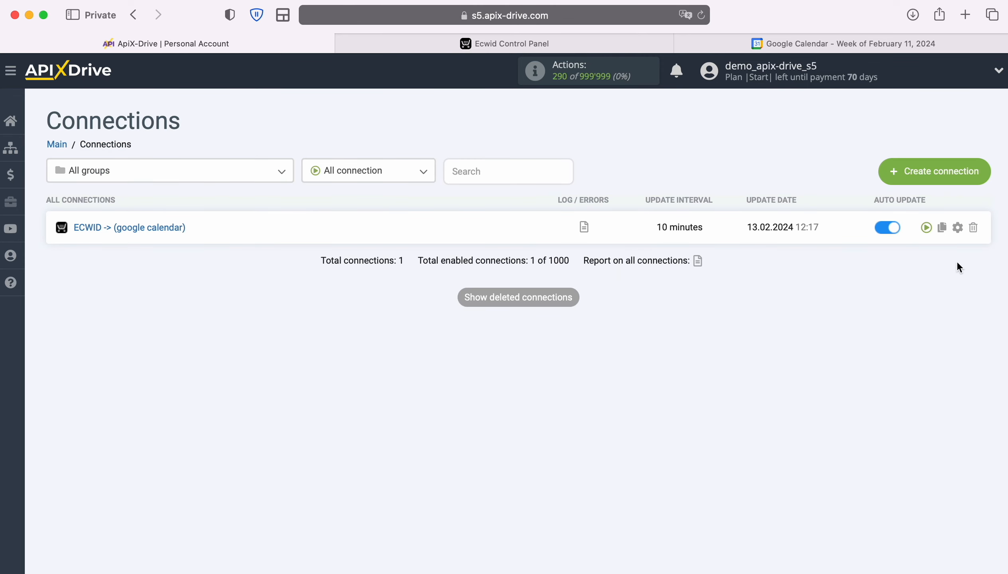
Step: Set the ECWID -> (google calendar) connection's update interval to 5 minutes and save the connection setup
click(957, 228)
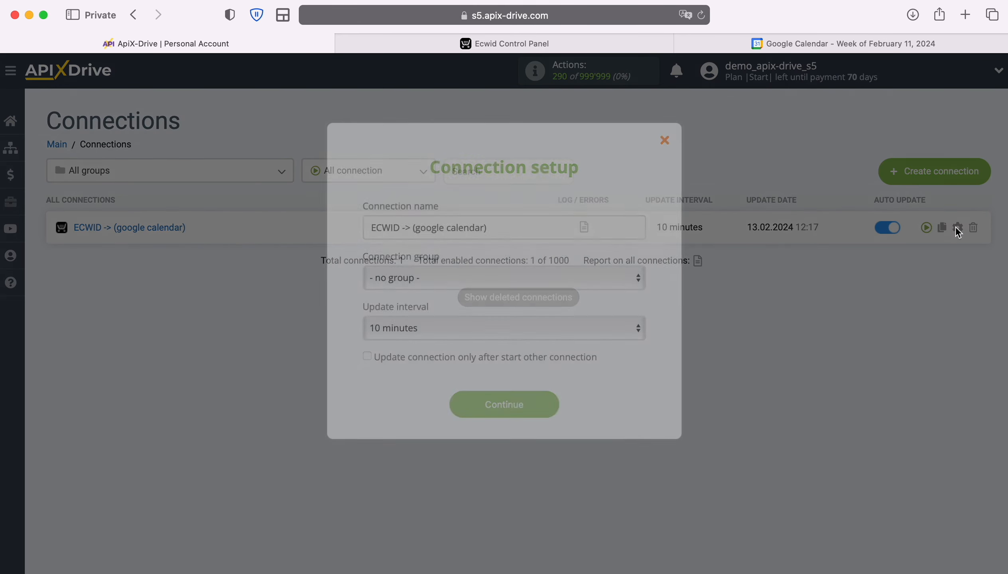
click(603, 325)
click(583, 307)
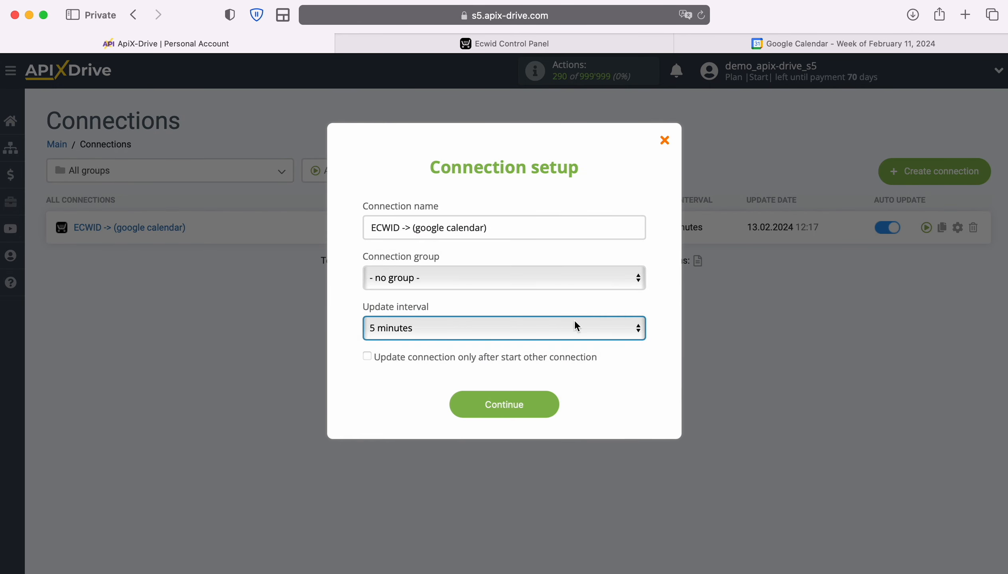
click(547, 409)
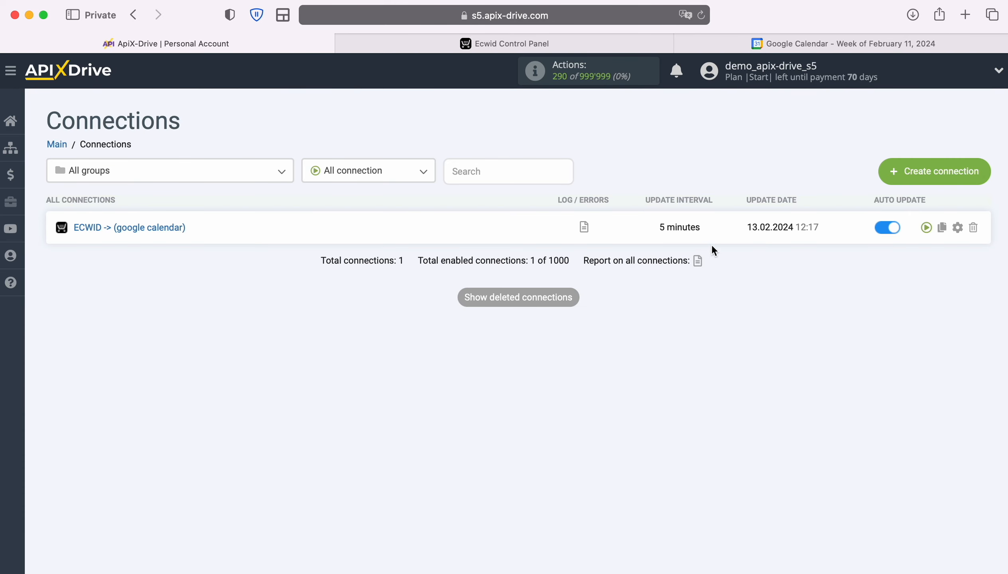